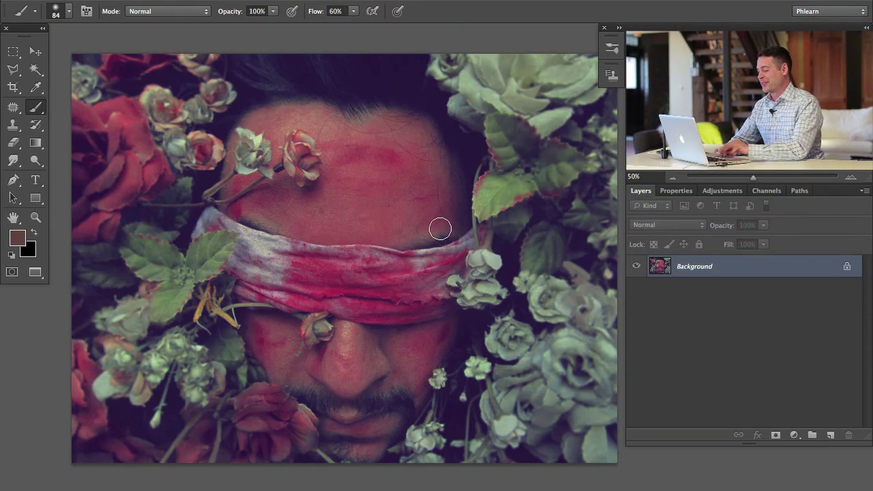
- Pan and zoom around the portrait, then recentre the whole image in the window
left_click_drag(423, 238, 433, 235)
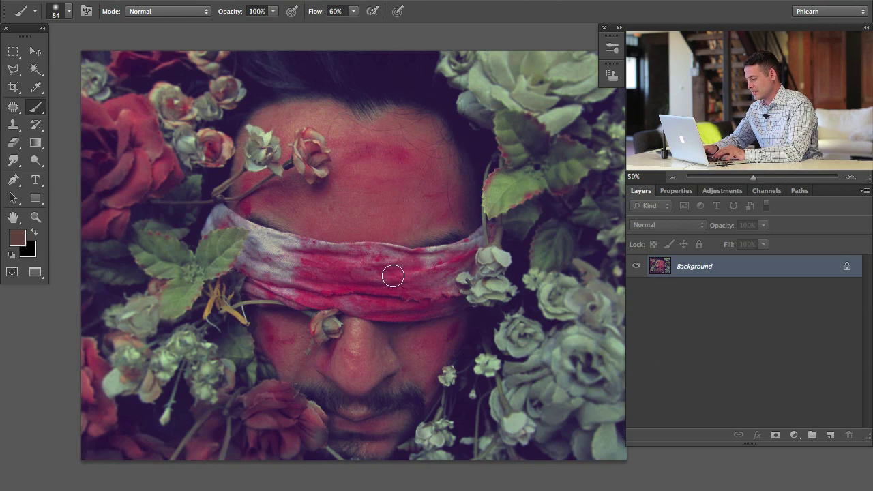
key("super+equal")
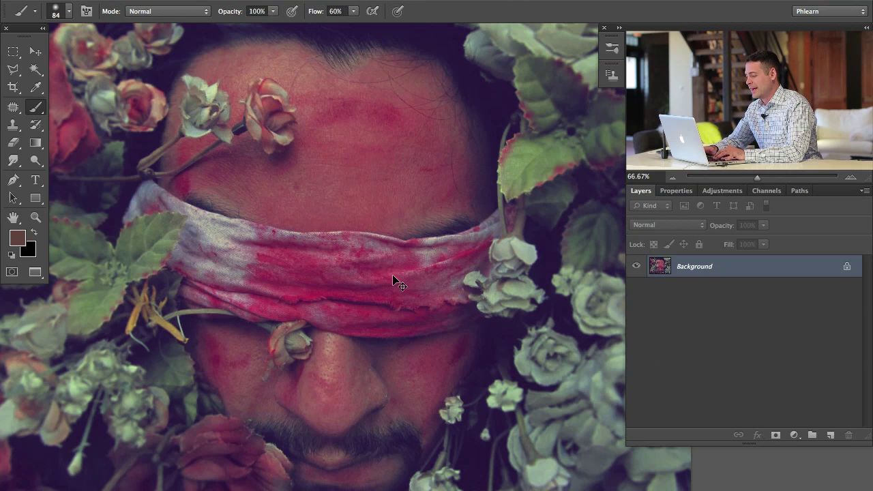
key("super+minus")
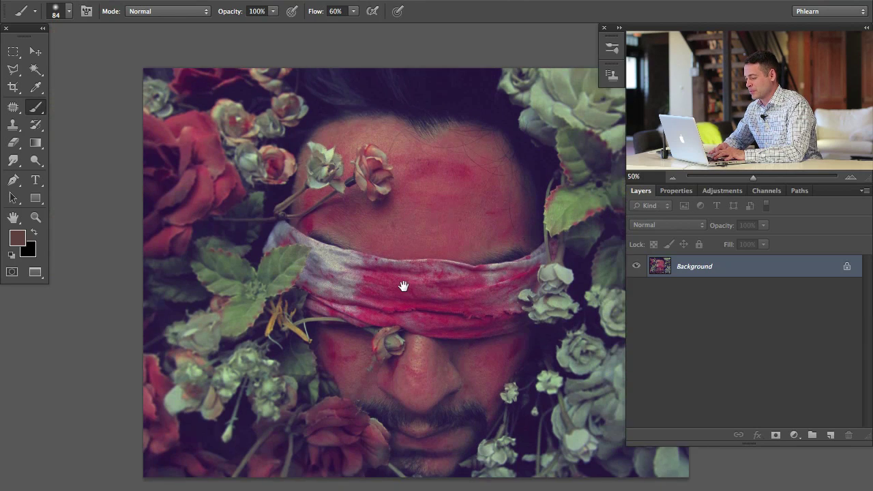
left_click_drag(403, 286, 364, 276)
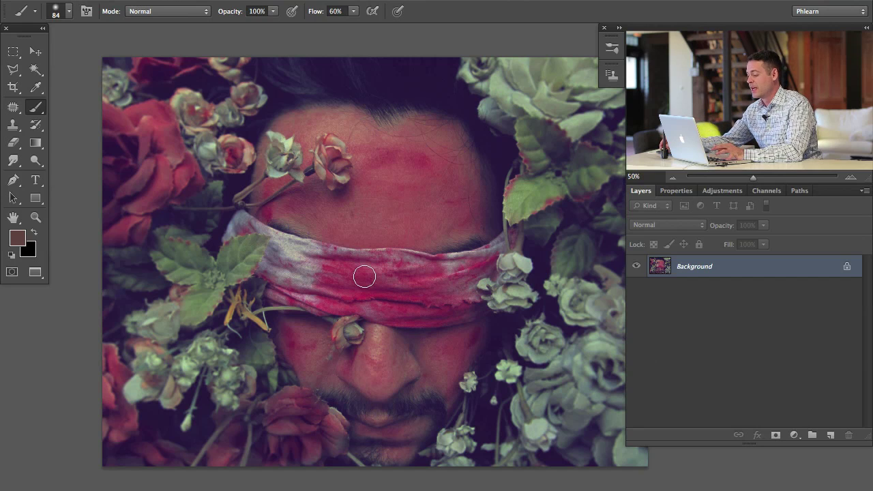
- Add a new empty layer and set up a 20 px brush in bright purple
key("ctrl+shift+alt+n")
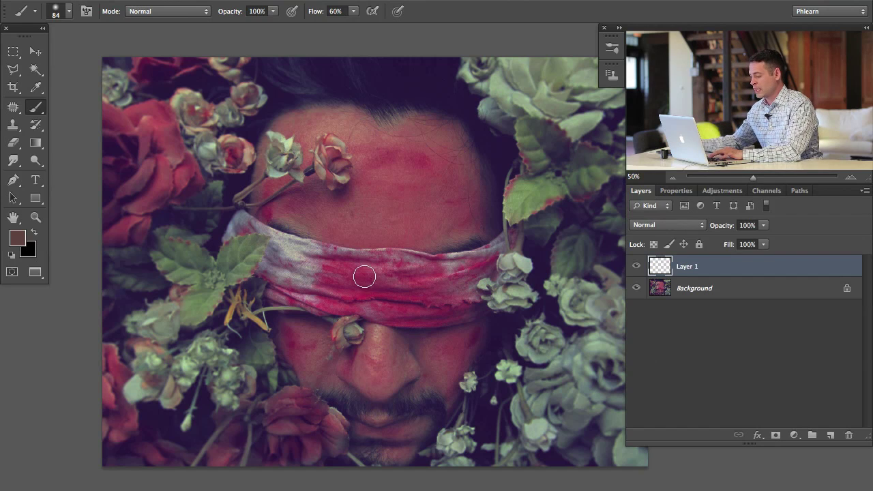
left_click(17, 237)
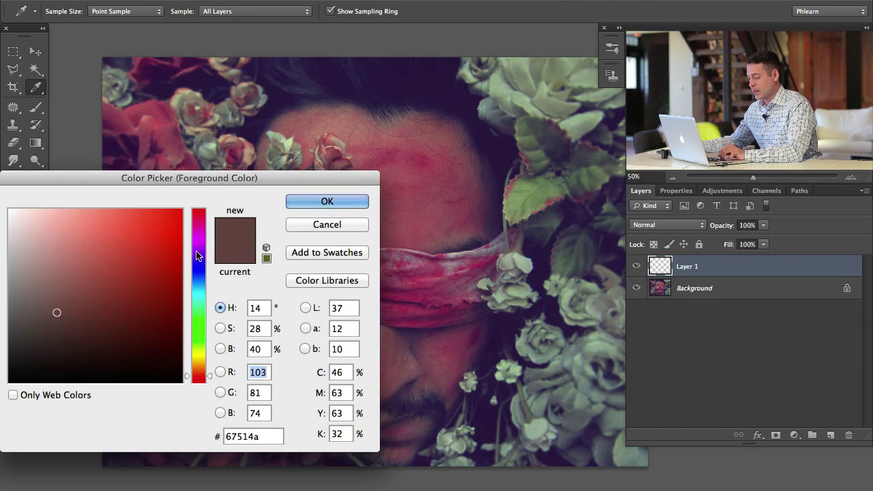
left_click(198, 245)
left_click(182, 209)
left_click(326, 201)
key("b")
mouse_move(322, 182)
left_mouse_down()
mouse_move(341, 211)
mouse_move(330, 212)
left_mouse_up()
- Loop purple marks around the red patches on the forehead, hairline and left cheek
mouse_move(372, 143)
left_mouse_down()
mouse_move(406, 176)
mouse_move(378, 146)
left_mouse_up()
left_click_drag(286, 325, 287, 328)
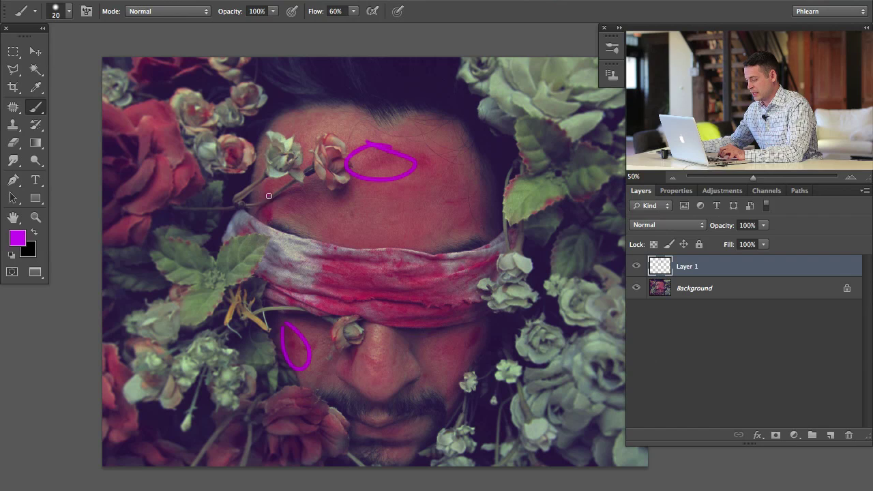
left_click_drag(270, 196, 275, 183)
mouse_move(436, 192)
left_mouse_down()
mouse_move(455, 214)
mouse_move(464, 204)
mouse_move(429, 149)
mouse_move(376, 160)
left_mouse_up()
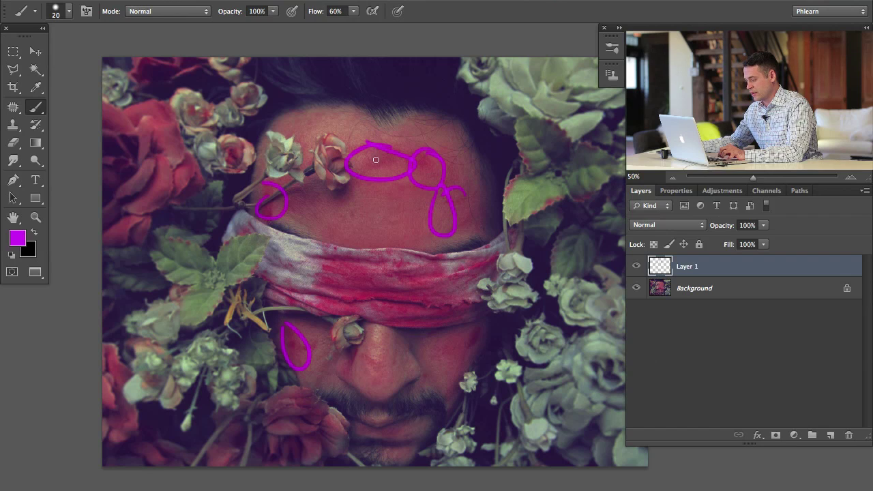
mouse_move(385, 252)
left_mouse_down()
mouse_move(345, 189)
mouse_move(452, 235)
left_mouse_up()
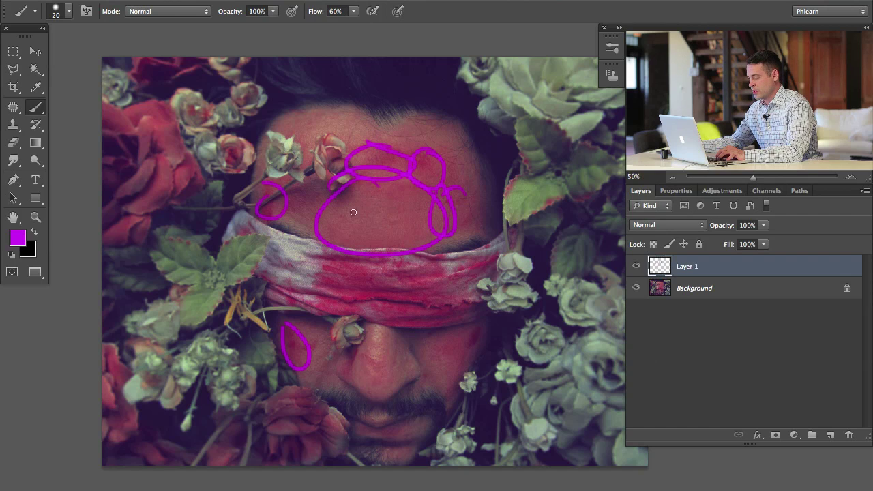
mouse_move(359, 217)
left_mouse_down()
mouse_move(379, 148)
mouse_move(351, 118)
mouse_move(340, 121)
mouse_move(352, 104)
mouse_move(340, 121)
mouse_move(359, 131)
mouse_move(339, 117)
left_mouse_up()
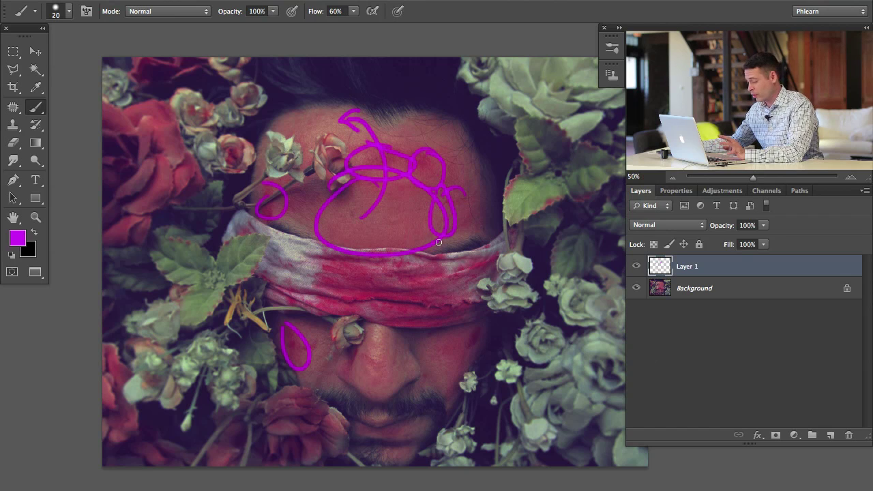
- Delete the purple markup layer and add a Hue/Saturation adjustment layer
key("Delete")
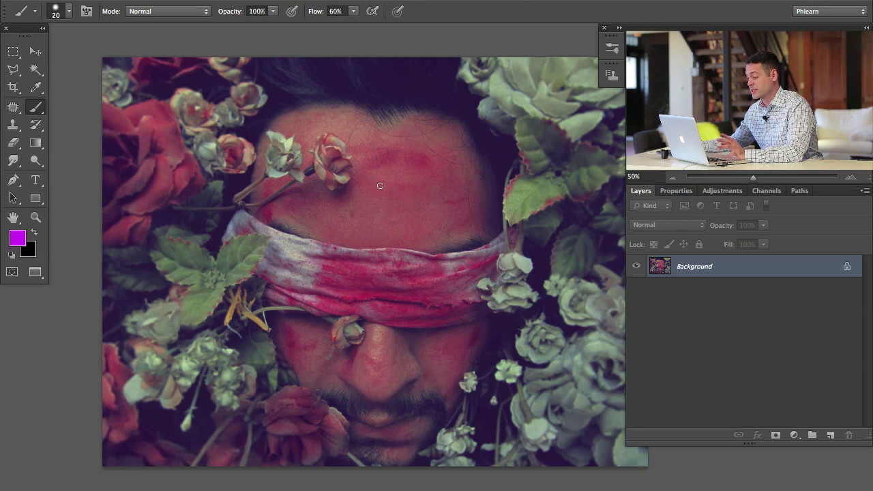
left_click(794, 436)
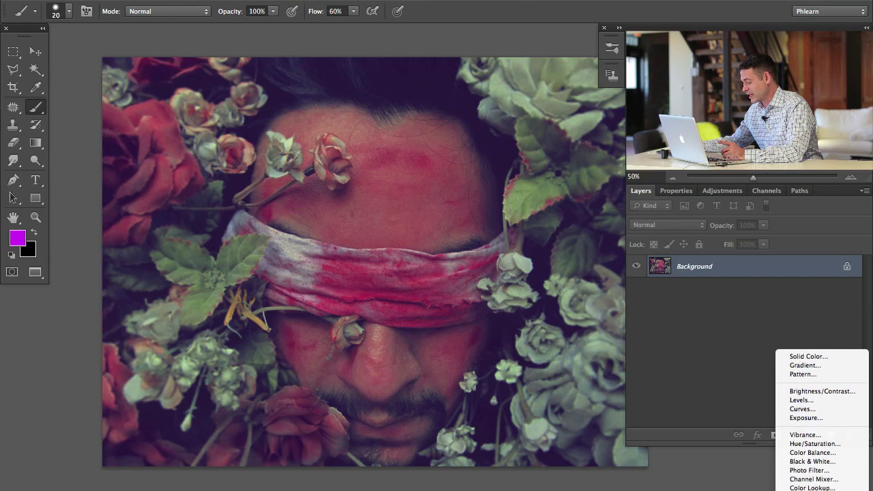
left_click(814, 444)
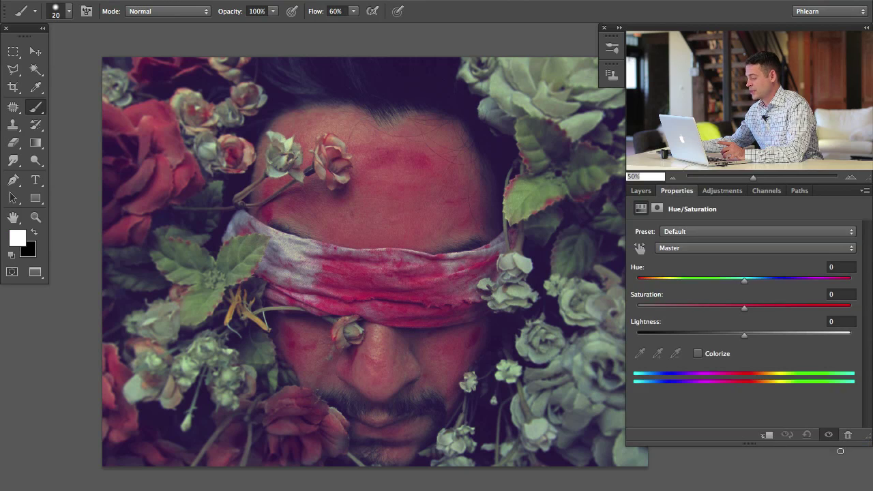
left_click(636, 192)
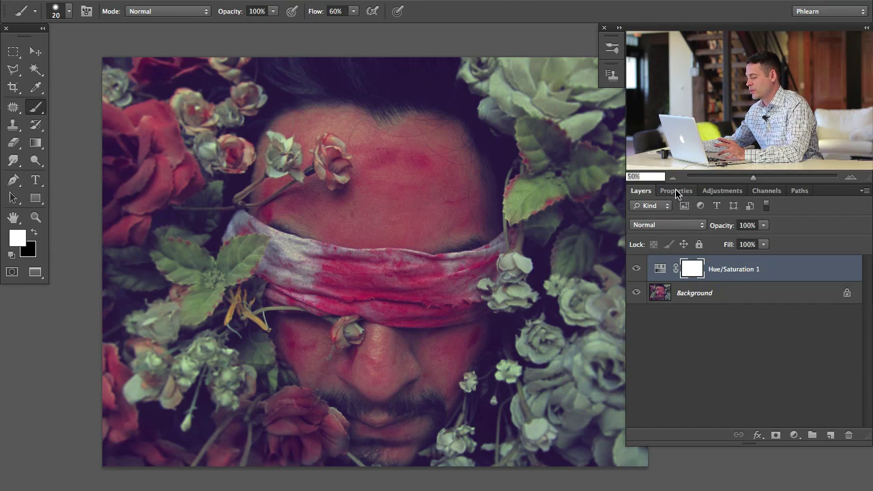
- Preview overall hue and saturation shifts, then reset them to defaults
double_click(664, 270)
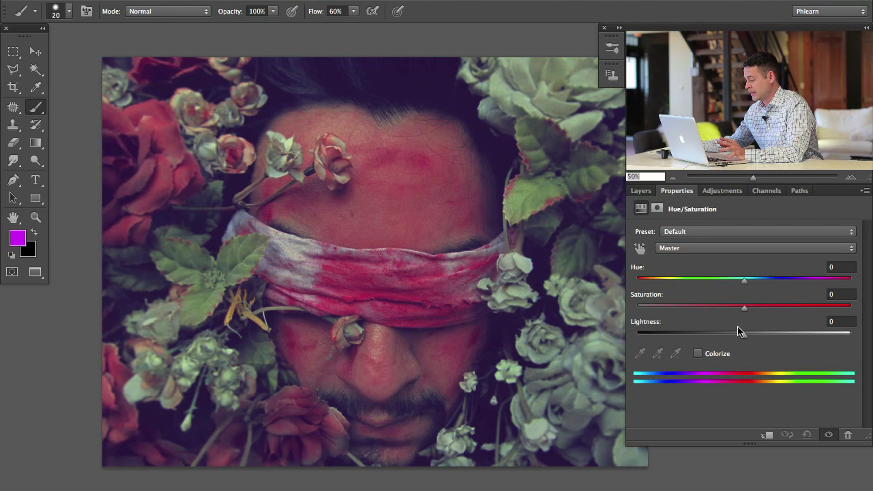
mouse_move(744, 280)
left_mouse_down()
mouse_move(784, 285)
mouse_move(647, 275)
mouse_move(832, 285)
mouse_move(681, 273)
mouse_move(765, 280)
mouse_move(751, 280)
left_mouse_up()
mouse_move(751, 310)
left_mouse_down()
mouse_move(812, 310)
mouse_move(706, 304)
mouse_move(763, 307)
left_mouse_up()
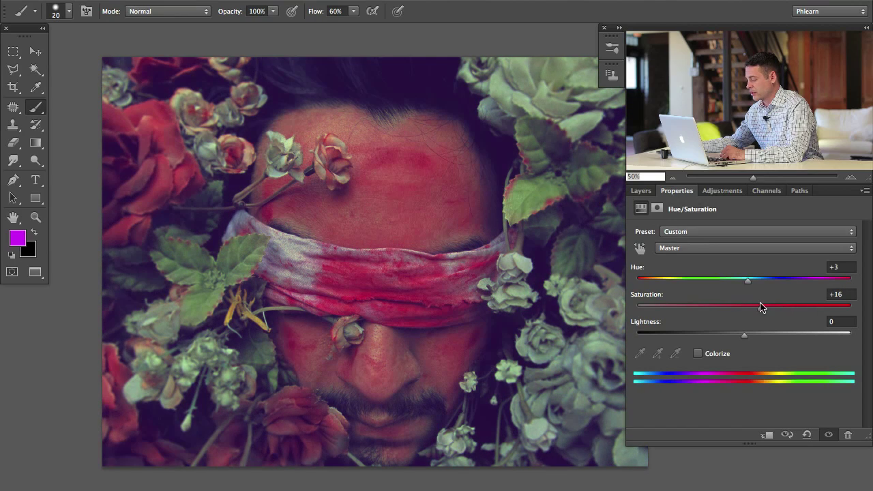
left_click(807, 435)
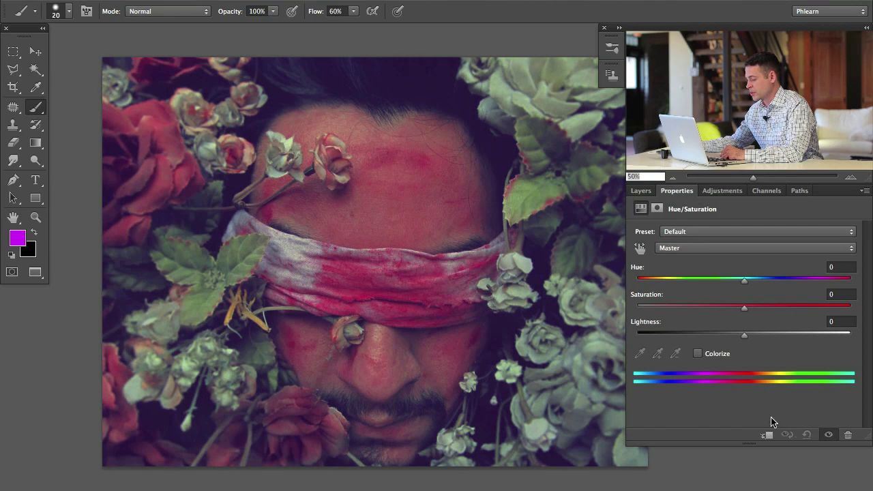
- Target the Reds colour range in the Hue/Saturation properties
left_click(681, 248)
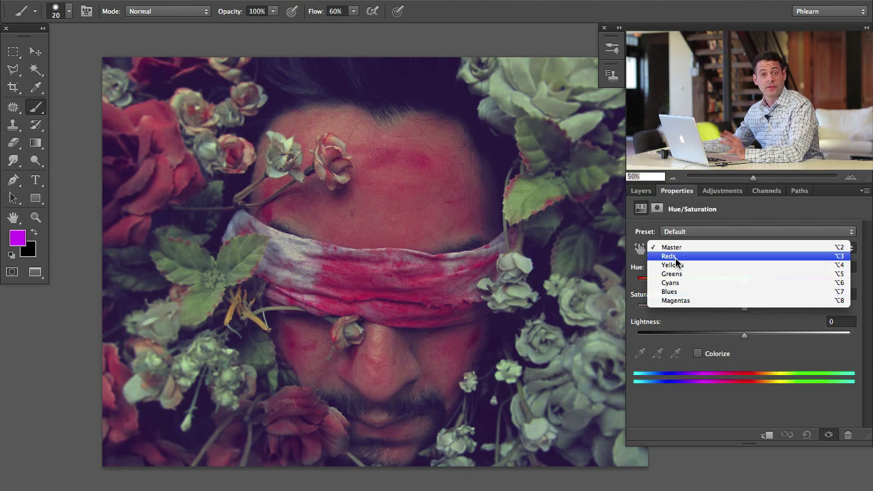
left_click(689, 264)
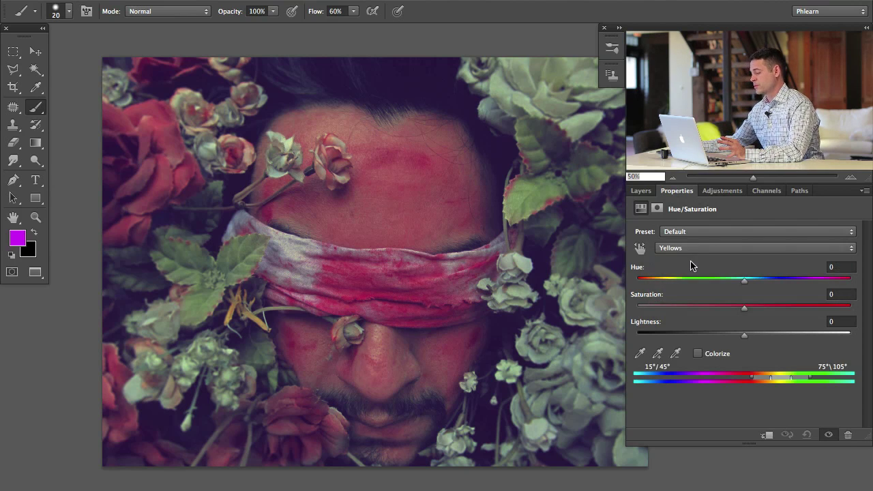
left_click(691, 247)
left_click(690, 239)
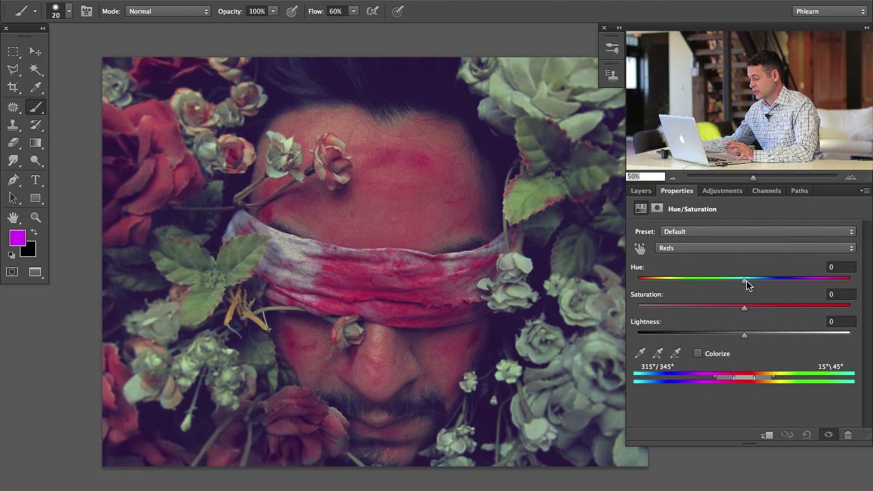
left_click_drag(747, 285, 743, 266)
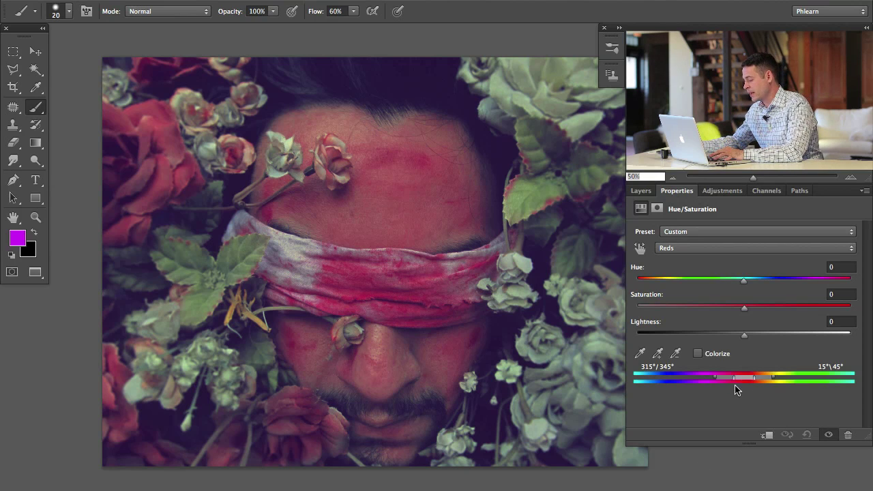
- Set the Reds range bar to about 298°/328°–358°/28°, with Saturation at +9
left_click_drag(747, 380, 822, 382)
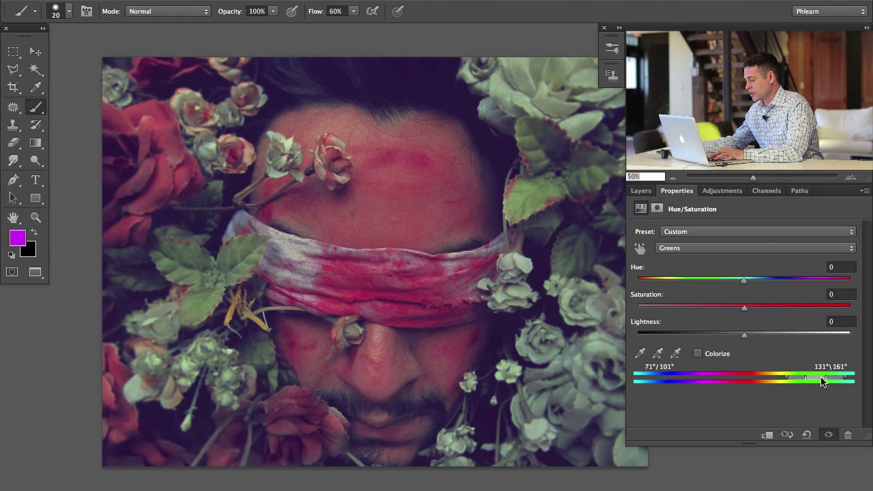
mouse_move(744, 282)
left_mouse_down()
mouse_move(795, 276)
mouse_move(737, 268)
mouse_move(839, 277)
mouse_move(713, 269)
mouse_move(751, 279)
mouse_move(744, 281)
left_mouse_up()
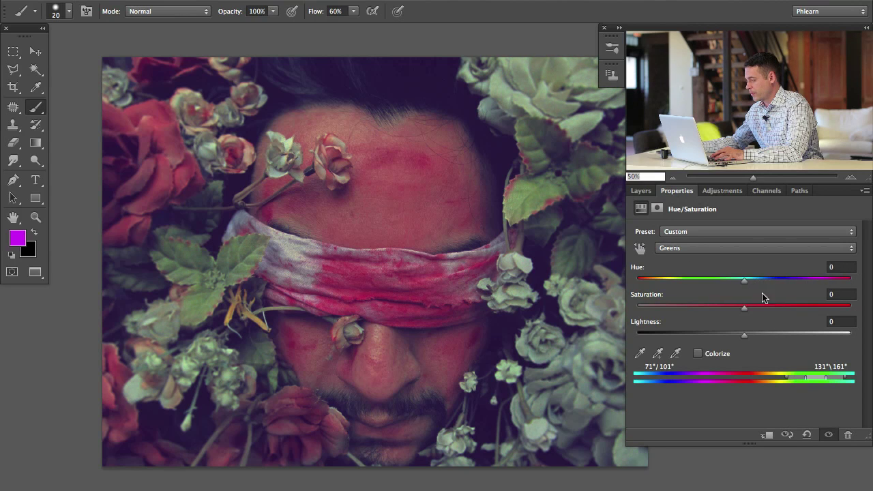
left_click_drag(819, 380, 735, 381)
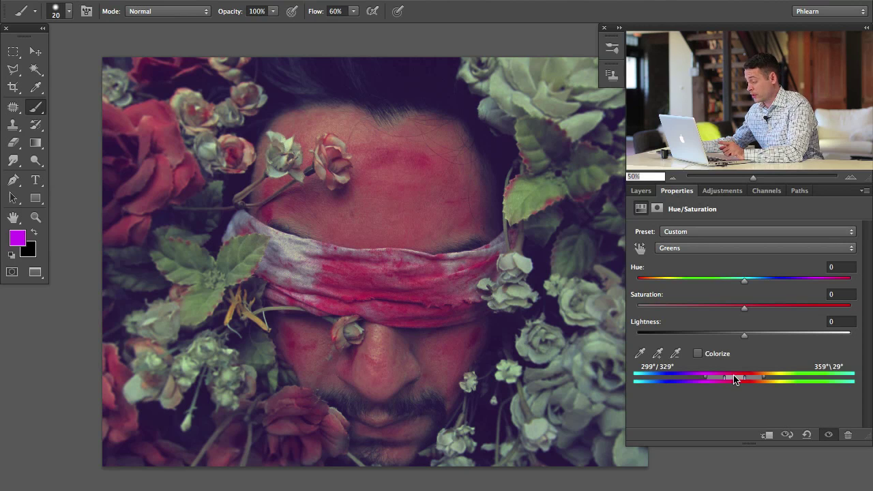
left_click_drag(735, 380, 734, 380)
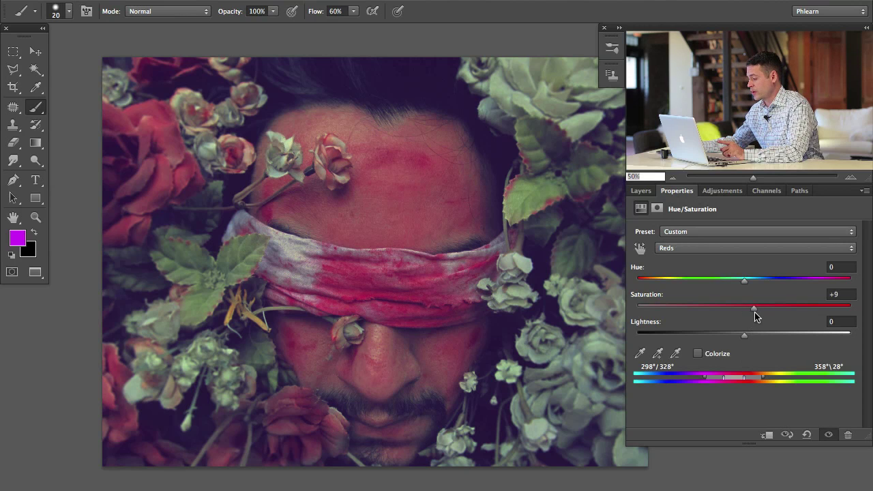
- Exaggerate Reds to Hue +102 and Saturation +54 to tint the targeted areas green
left_click_drag(754, 312, 791, 314)
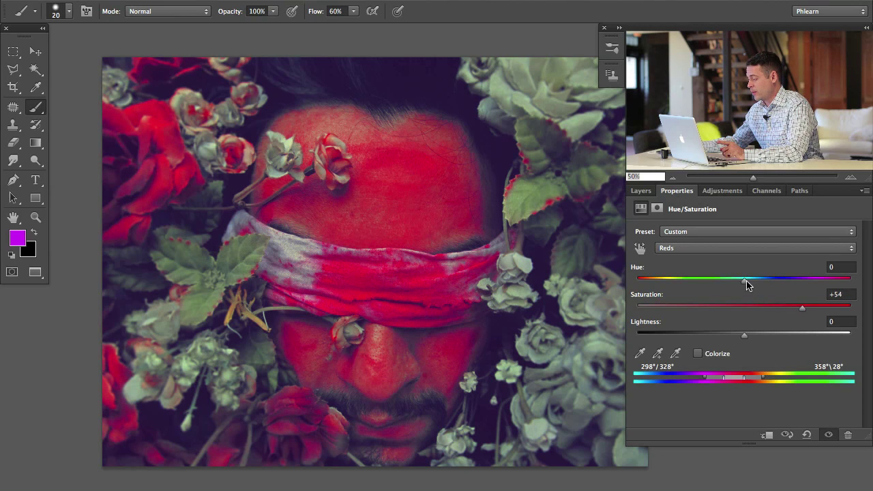
left_click_drag(747, 280, 817, 286)
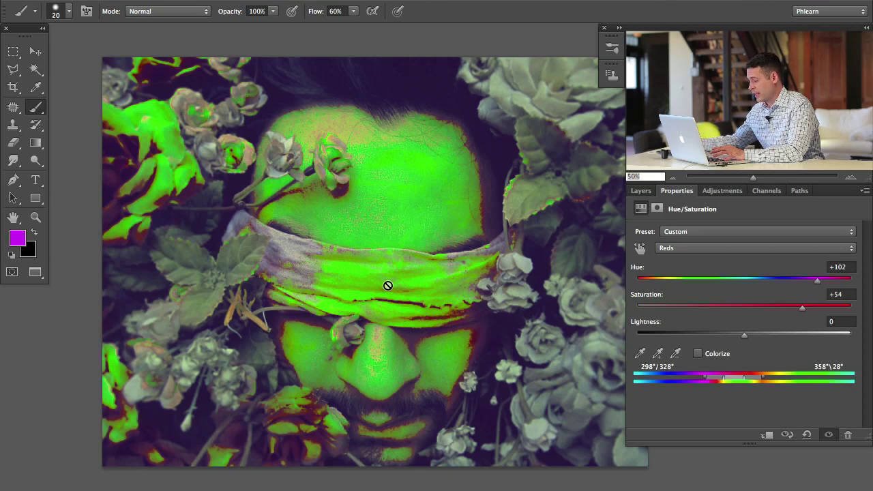
left_click_drag(737, 380, 705, 380)
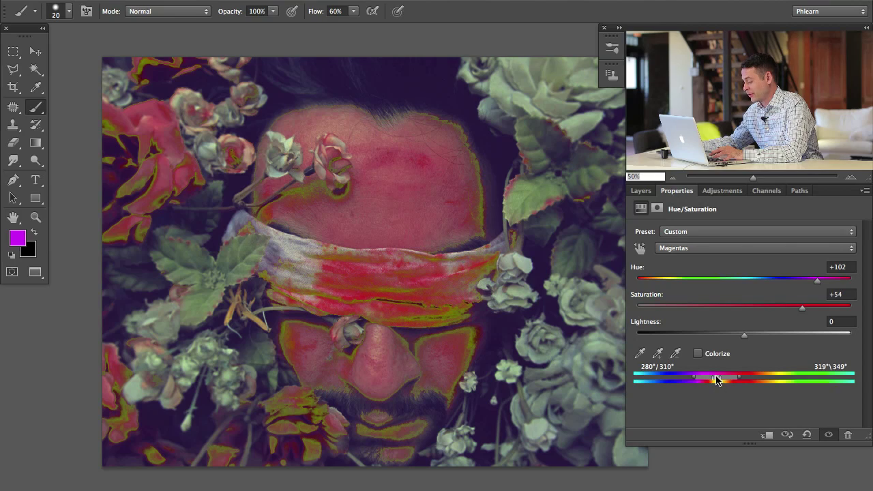
- Sample the face and slide the Reds range to 301°/331°–340°/10°
left_click_drag(716, 378, 770, 382)
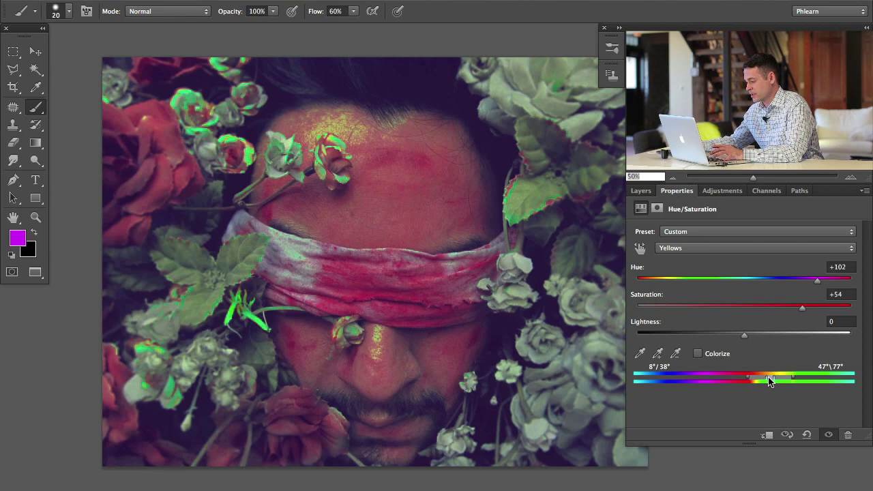
left_click_drag(771, 379, 722, 380)
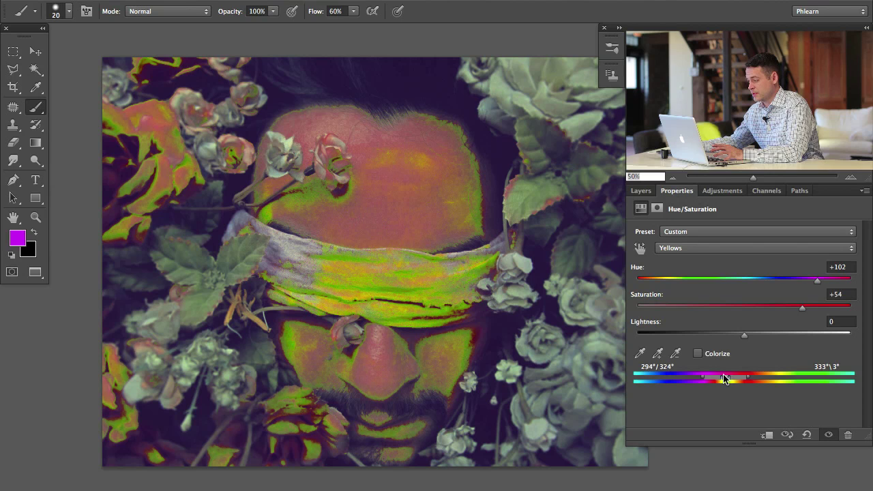
left_click(463, 210)
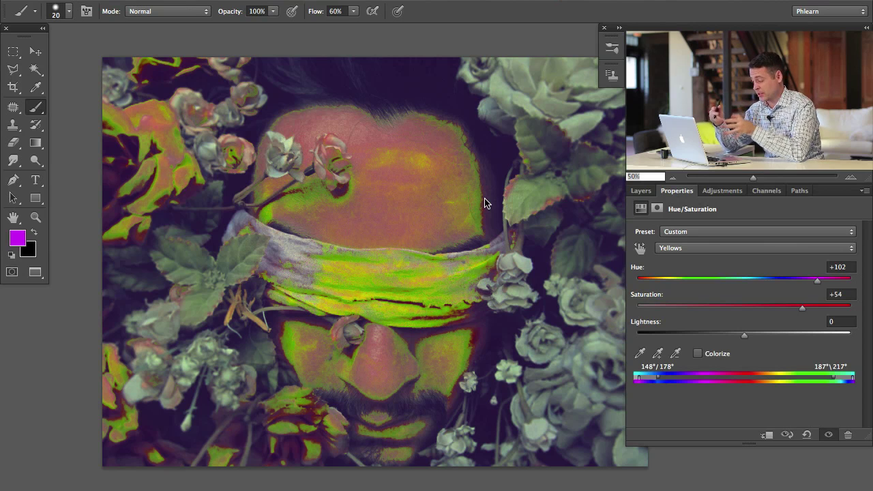
left_click_drag(648, 376, 731, 382)
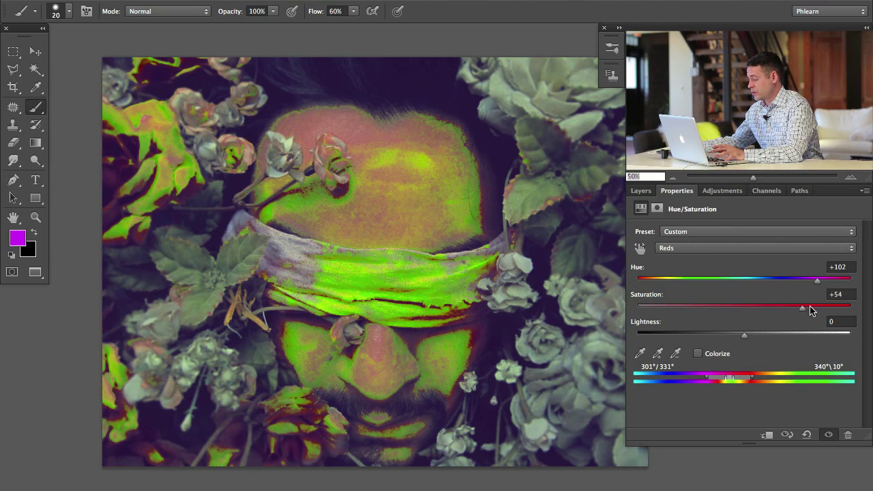
- Reset the Reds Hue and Saturation values to 0
left_click(838, 298)
type("0")
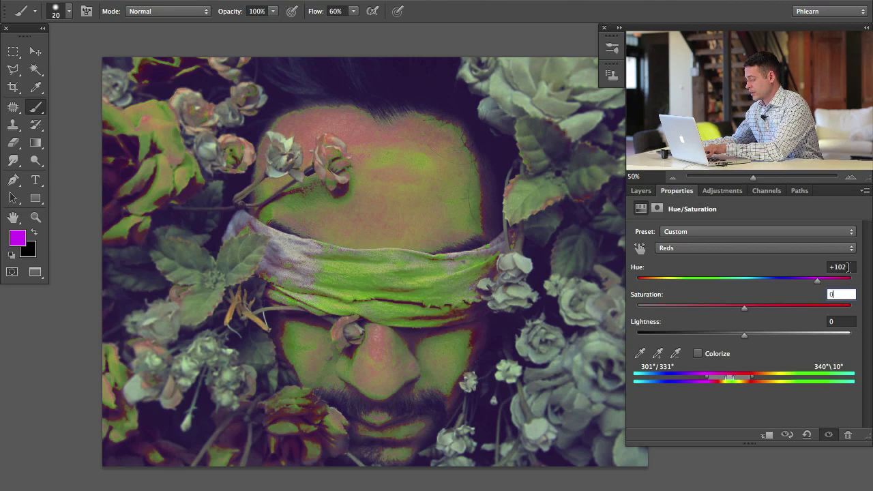
key("shift+Tab")
type("0")
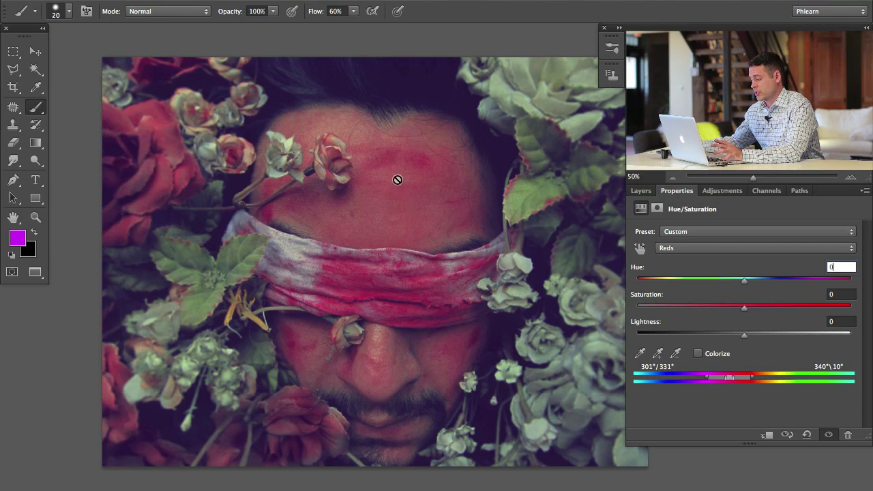
- Set Reds to Hue +35, Saturation +41 and Lightness +52 to blend the powder toward skin
left_click_drag(748, 336, 691, 281)
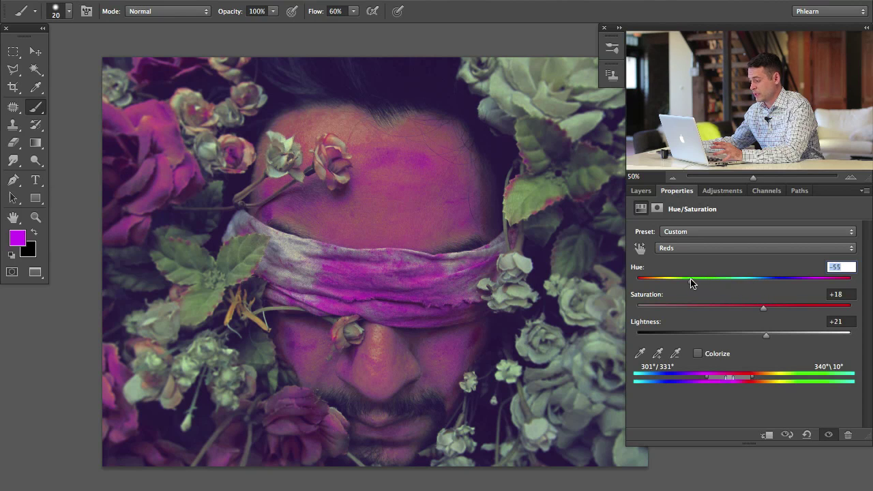
left_click_drag(687, 279, 776, 282)
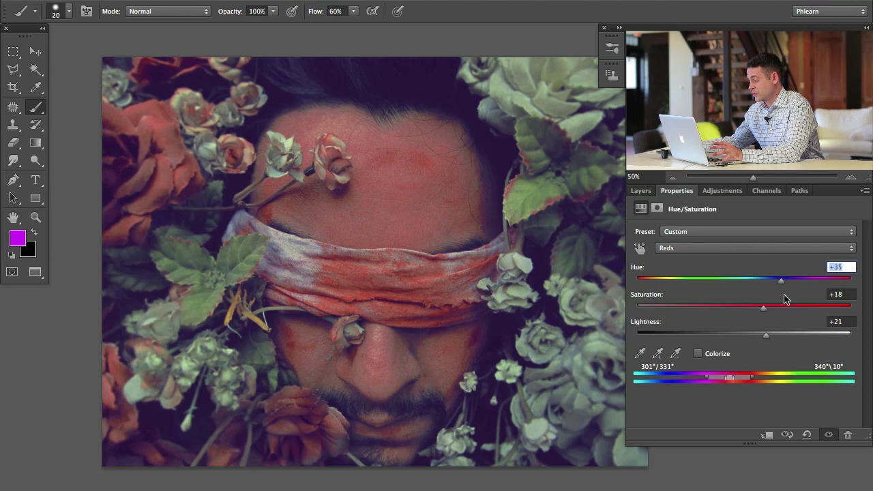
left_click_drag(769, 339, 781, 338)
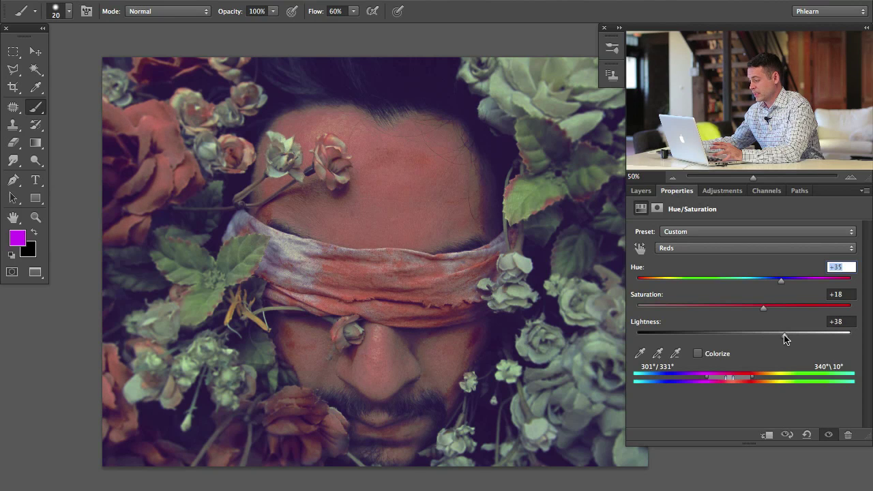
left_click_drag(764, 308, 799, 334)
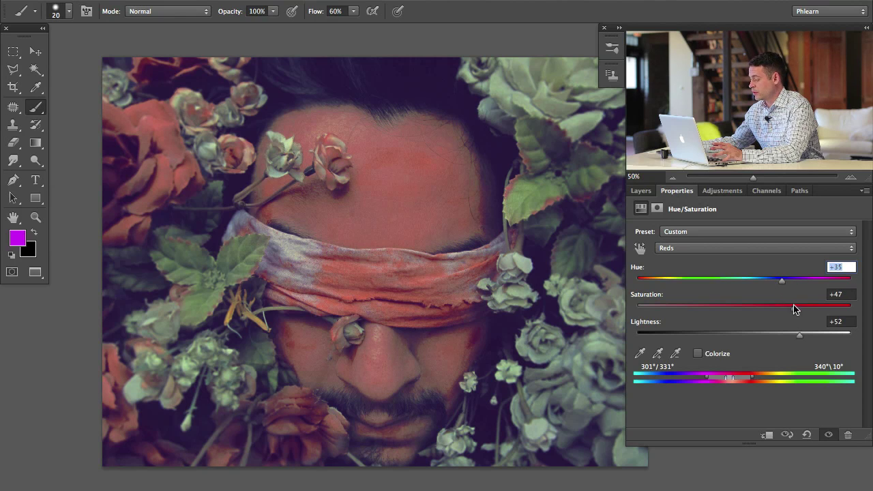
- Toggle the Hue/Saturation layer on and off to compare, leaving it on
left_click(641, 191)
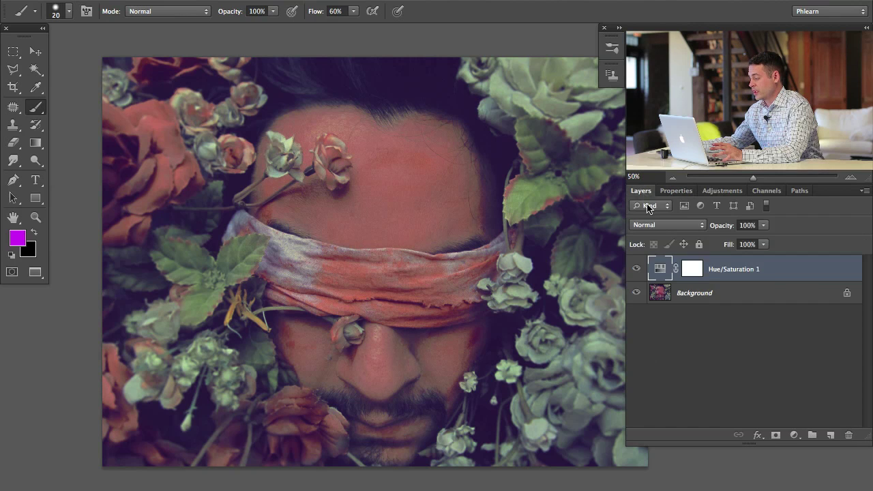
left_click(638, 270)
left_click(638, 270)
left_click(638, 270)
left_click(638, 270)
left_click(638, 270)
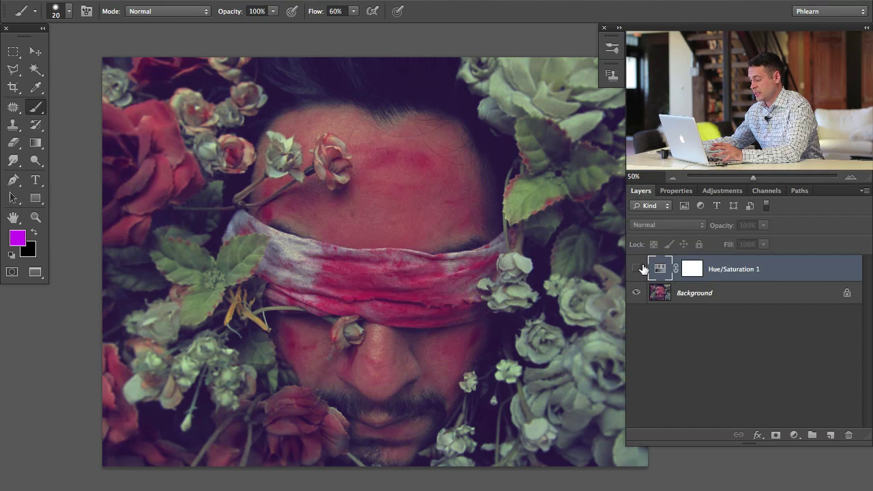
left_click(638, 269)
left_click(638, 269)
left_click(638, 269)
left_click(638, 269)
left_click(638, 269)
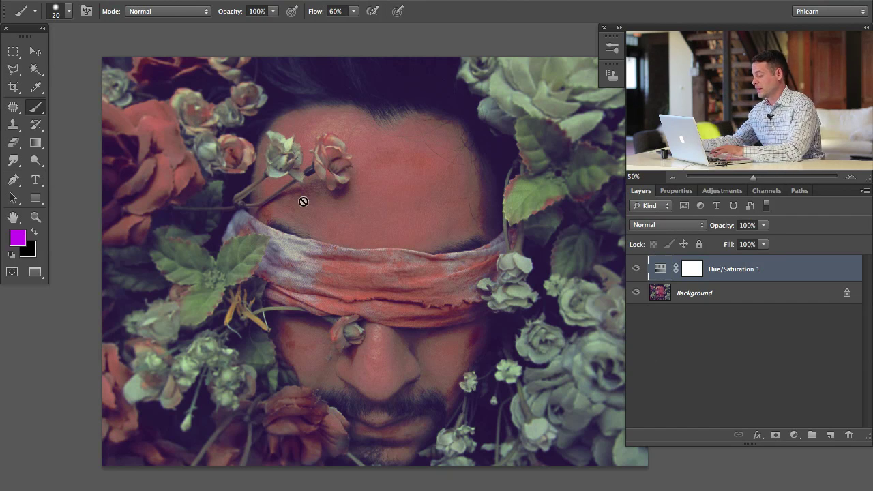
- Paint black on the adjustment mask with a 60 px brush over the blindfold
left_click(693, 268)
key("d")
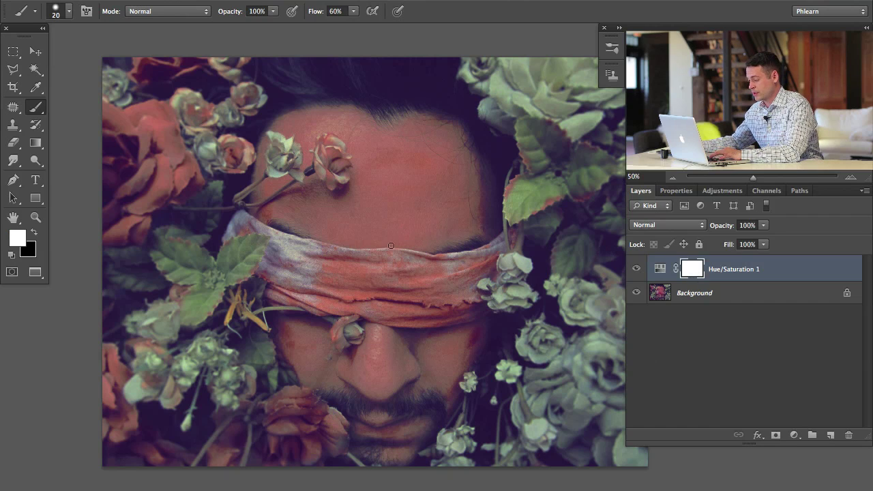
mouse_move(324, 273)
left_mouse_down()
mouse_move(333, 360)
mouse_move(410, 289)
mouse_move(372, 308)
mouse_move(408, 320)
mouse_move(507, 292)
mouse_move(489, 258)
left_mouse_up()
key("x")
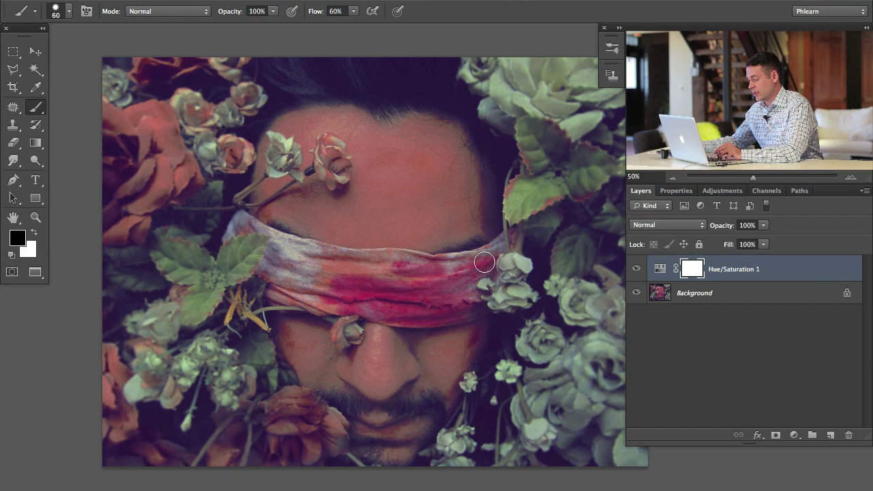
mouse_move(341, 256)
left_mouse_down()
mouse_move(279, 283)
mouse_move(328, 297)
left_mouse_up()
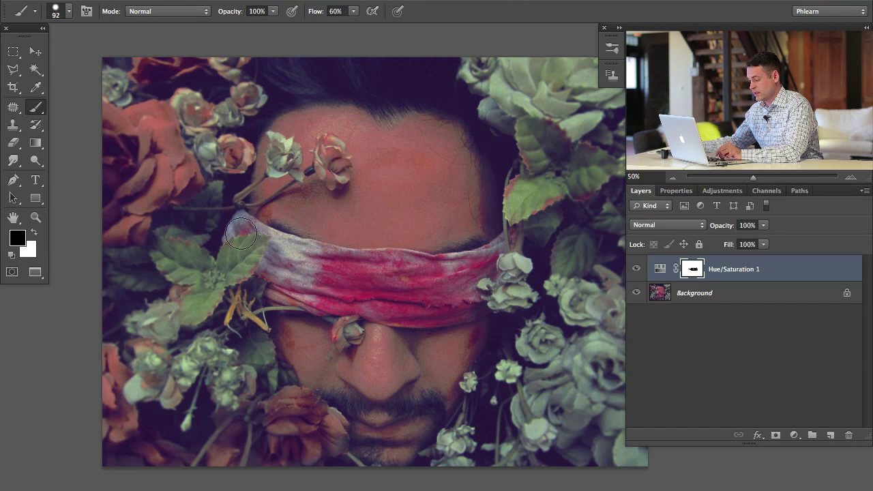
- Mask out the roses and right-hand flowers, resizing the brush between 60 and 156 px
left_click(213, 206, "ctrl+alt")
left_click_drag(230, 144, 239, 159)
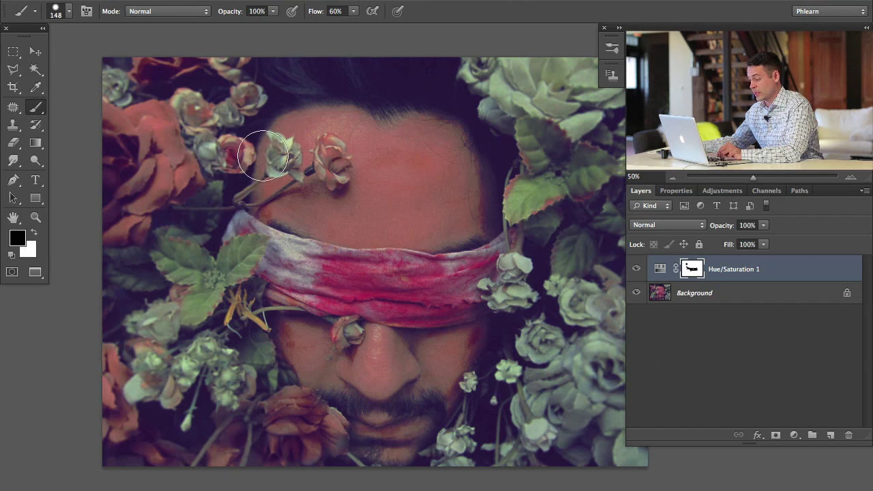
mouse_move(321, 147)
left_mouse_down()
mouse_move(334, 159)
mouse_move(365, 159)
left_mouse_up()
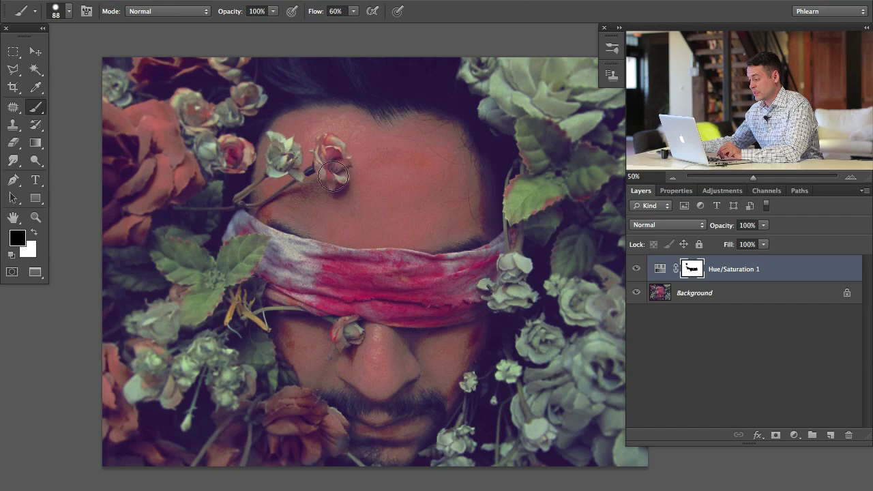
mouse_move(174, 226)
left_mouse_down()
mouse_move(147, 255)
mouse_move(122, 71)
mouse_move(123, 348)
mouse_move(153, 490)
mouse_move(295, 428)
mouse_move(271, 397)
mouse_move(308, 432)
mouse_move(228, 439)
mouse_move(141, 461)
left_mouse_up()
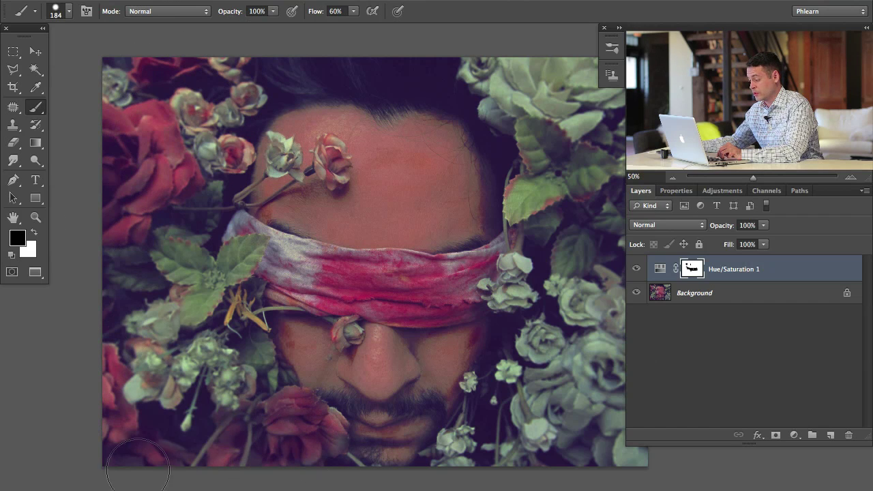
mouse_move(538, 275)
left_mouse_down()
mouse_move(532, 41)
mouse_move(505, 69)
mouse_move(561, 116)
left_mouse_up()
left_click_drag(343, 149, 322, 152, "ctrl+alt")
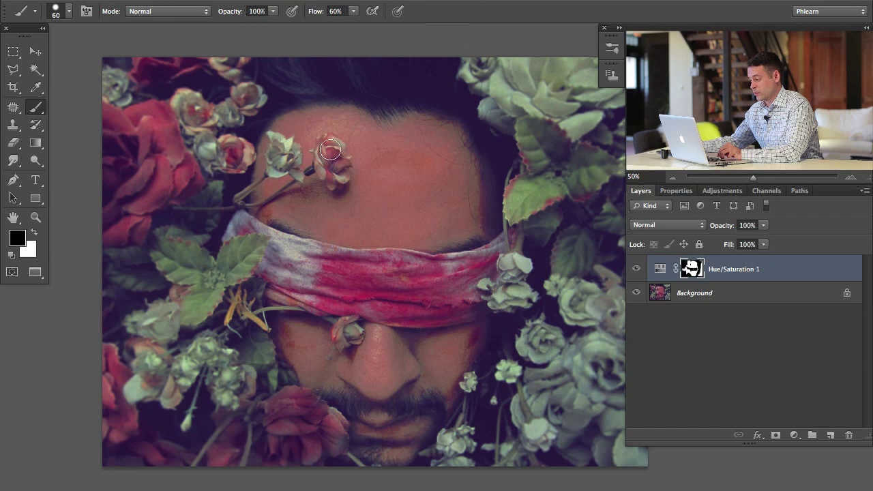
left_click_drag(246, 244, 457, 269, "ctrl+alt")
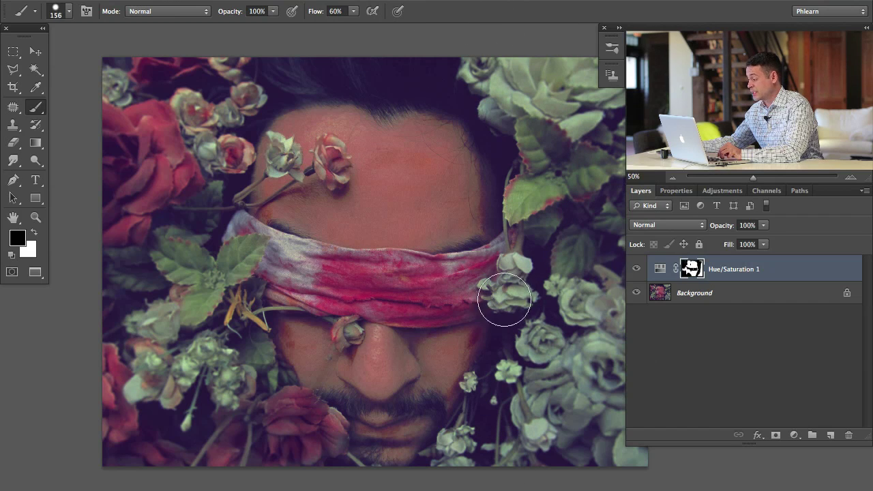
left_click(636, 269)
left_click(636, 269)
left_click(637, 269)
left_click(637, 270)
left_click(637, 269)
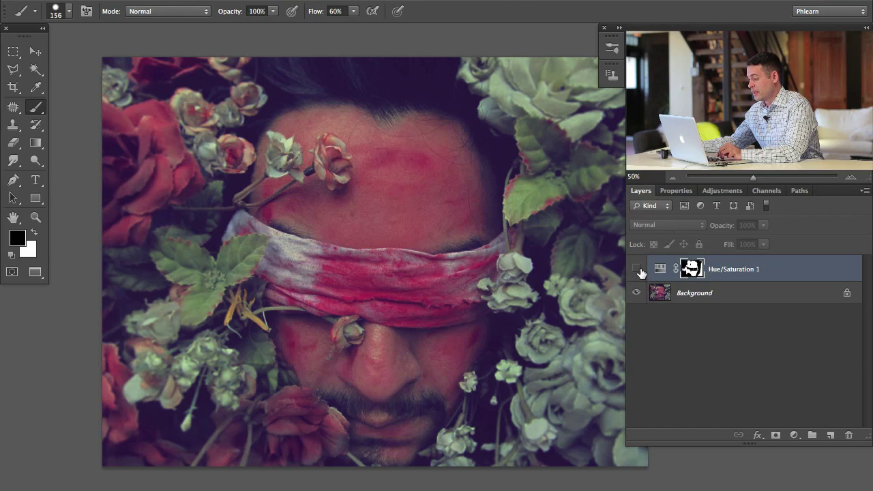
left_click(637, 270)
left_click_drag(401, 291, 384, 314, "ctrl+alt")
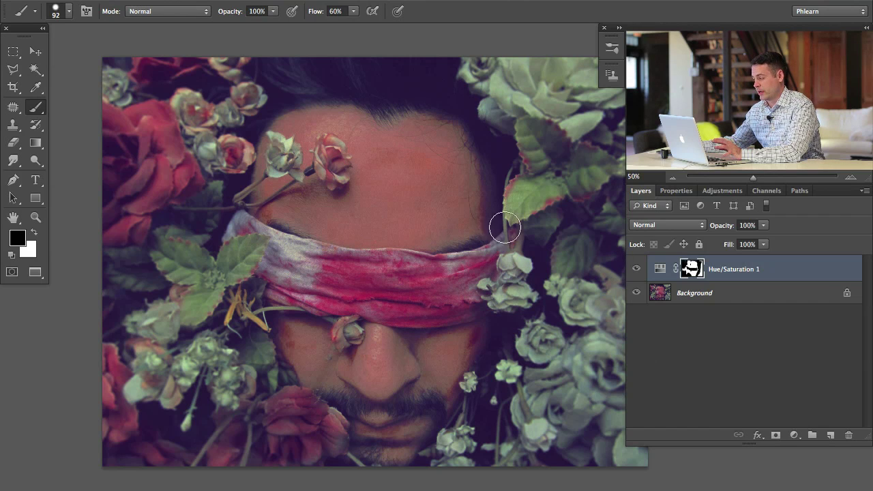
- Lower the Hue/Saturation 1 layer's opacity to 80%
left_click(637, 270)
left_click(637, 270)
left_click_drag(719, 230, 709, 231)
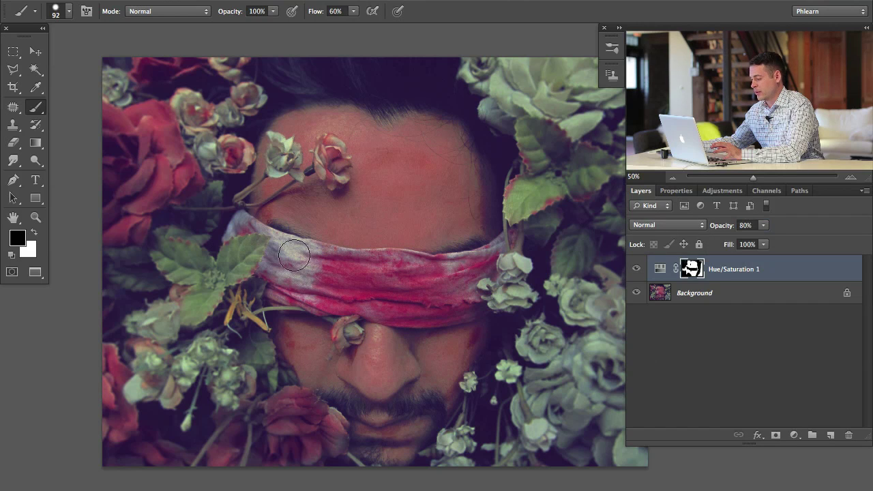
- Toggle the adjustment's visibility to compare before and after, leaving it on
left_click(637, 271)
left_click(637, 270)
left_click(637, 270)
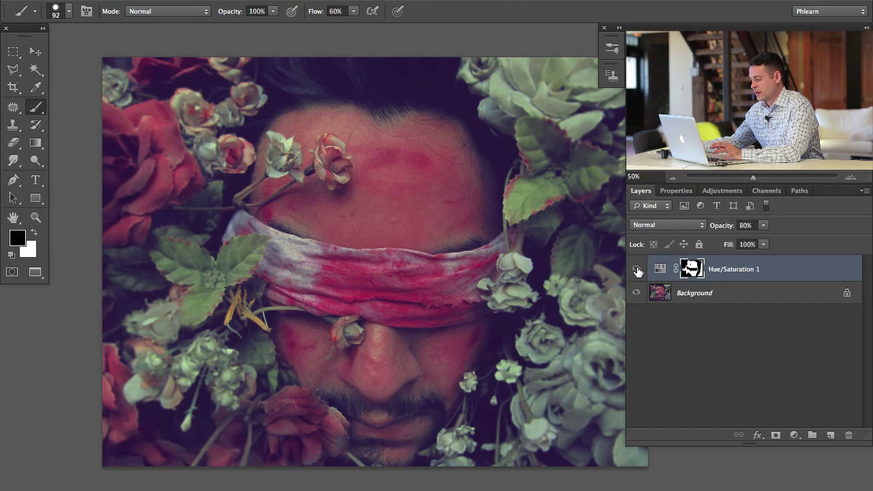
left_click(637, 271)
left_click(637, 271)
left_click(636, 271)
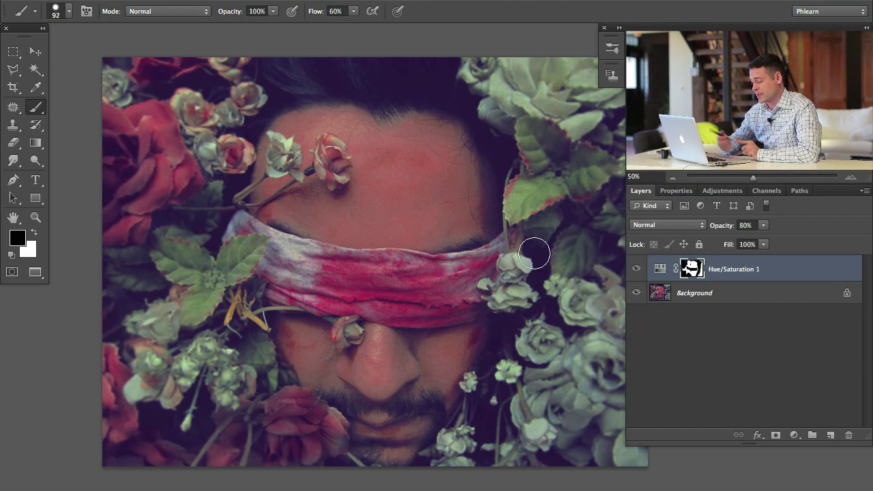
left_click(634, 272)
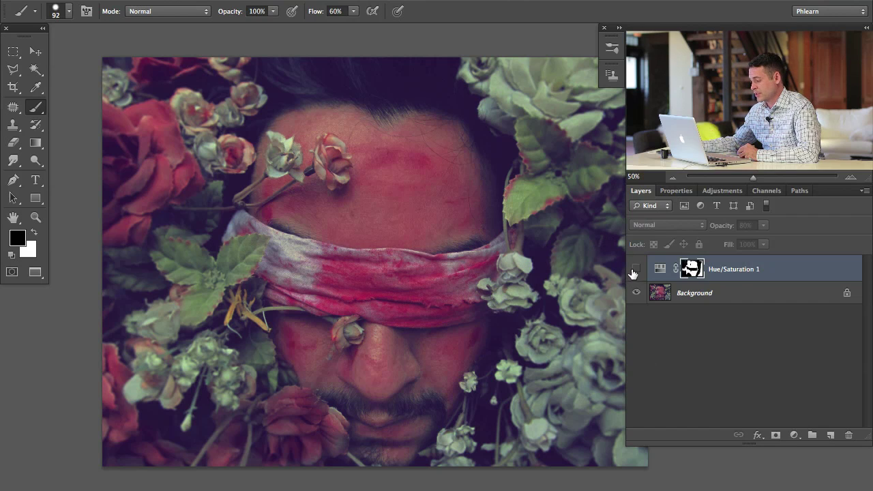
left_click(635, 271)
left_click(635, 271)
left_click(634, 270)
left_click(635, 271)
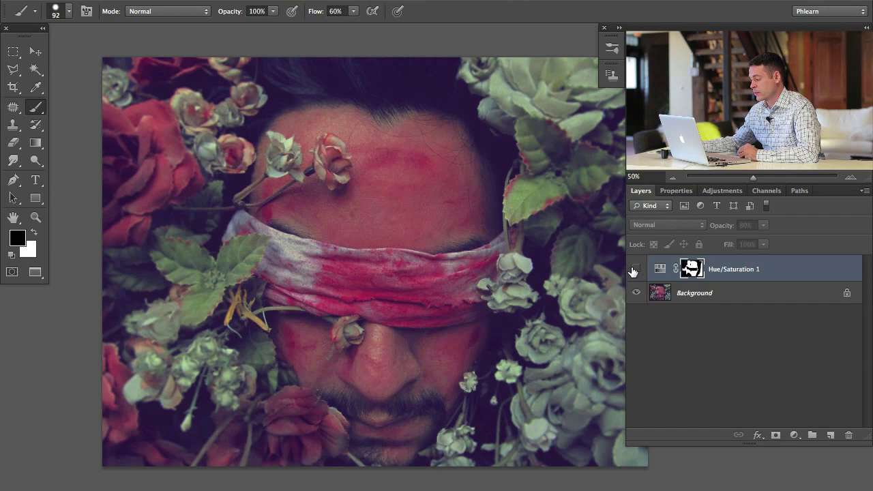
left_click(635, 271)
left_click(636, 271)
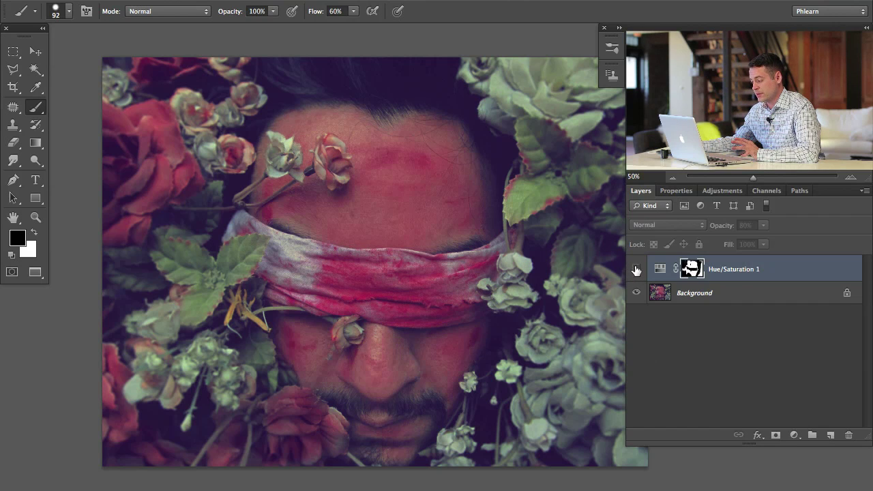
left_click(636, 271)
left_click(636, 271)
left_click(636, 271)
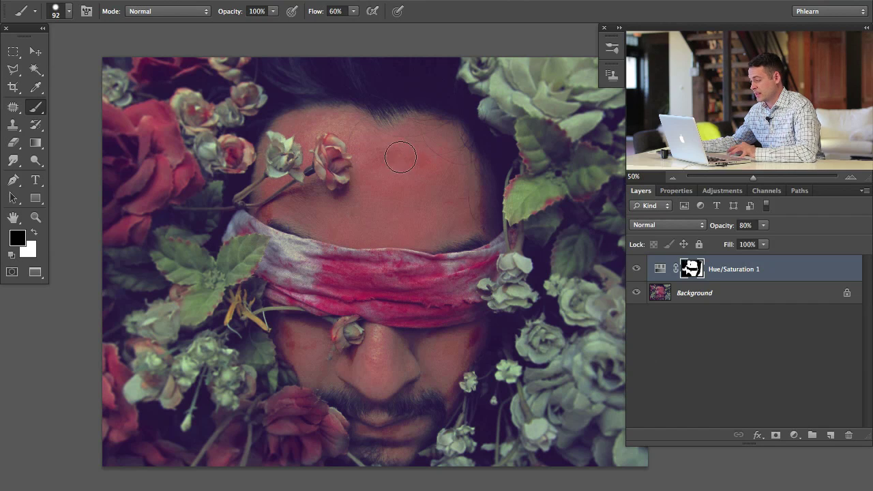
- Add Layer 1 and select the Healing Brush at size 59
left_click(824, 434)
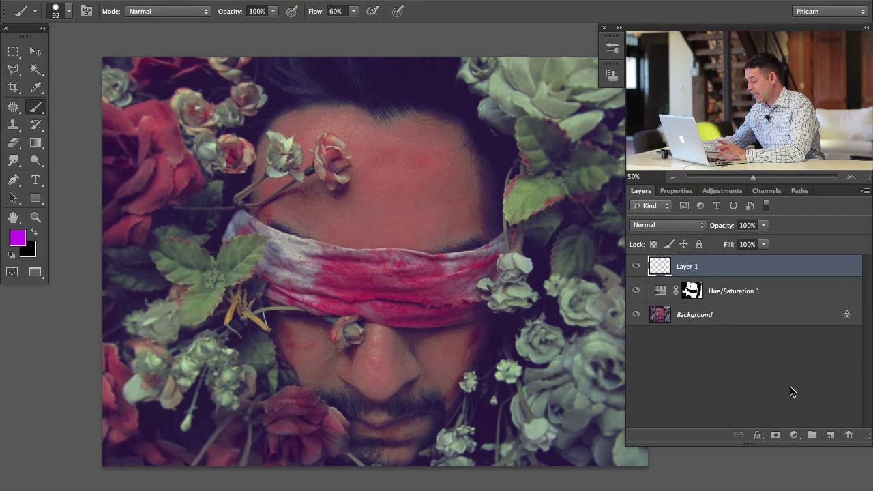
key("j")
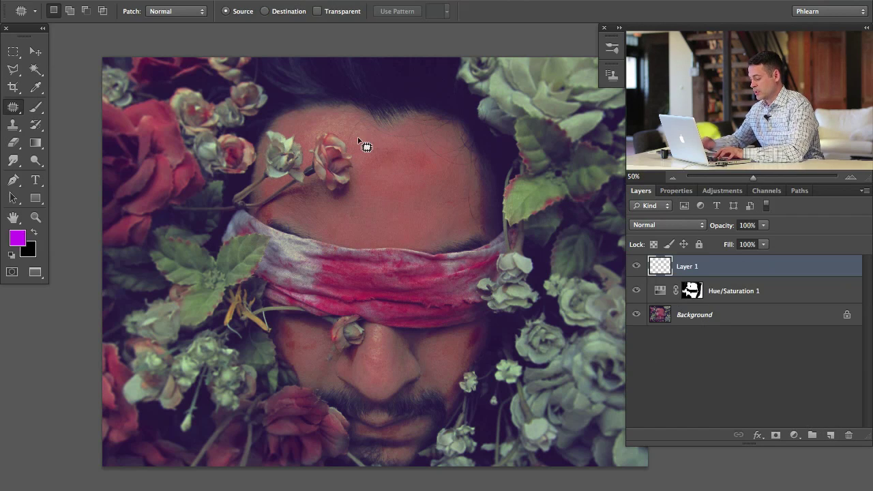
key("shift+j")
key("shift+j")
key("shift+j")
key("shift+j")
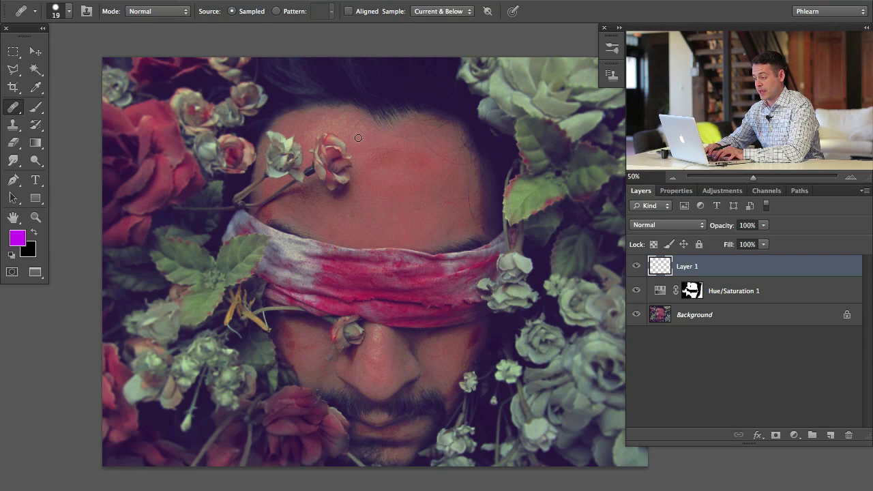
left_click_drag(407, 175, 419, 175)
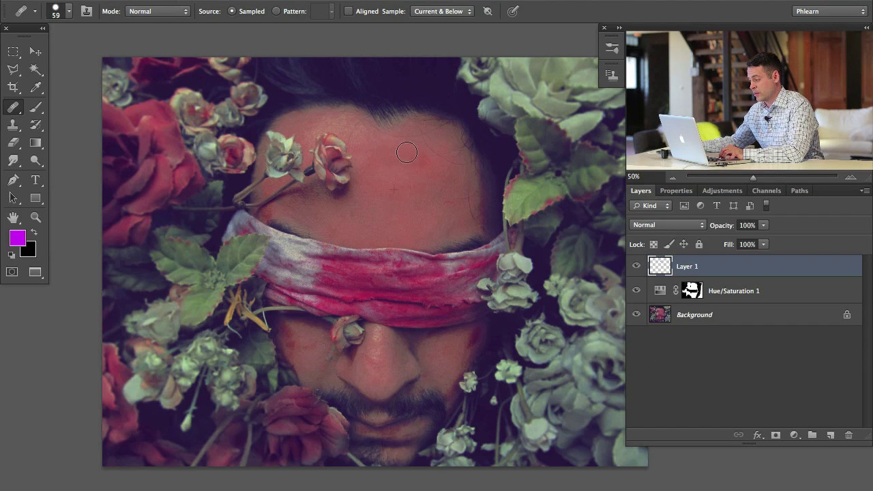
- Sample clean forehead skin and heal blemishes on the forehead, right cheek and beside the nose
left_click(404, 185, "alt")
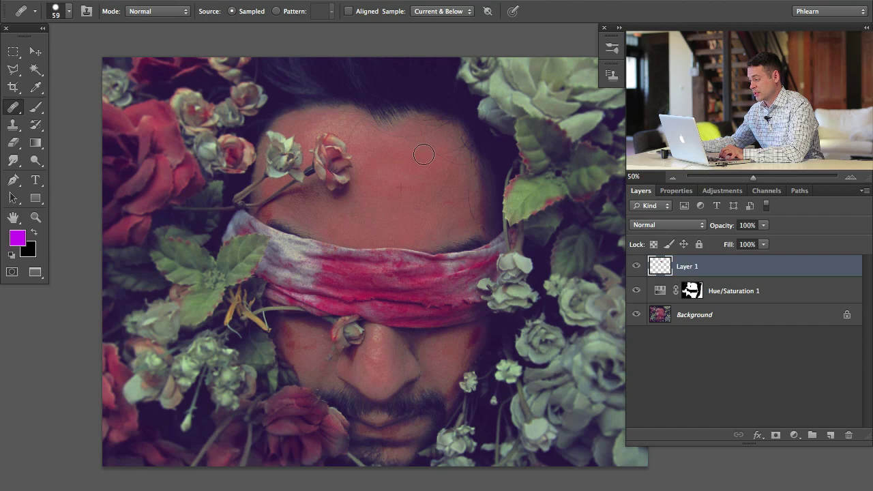
left_click_drag(424, 155, 387, 151)
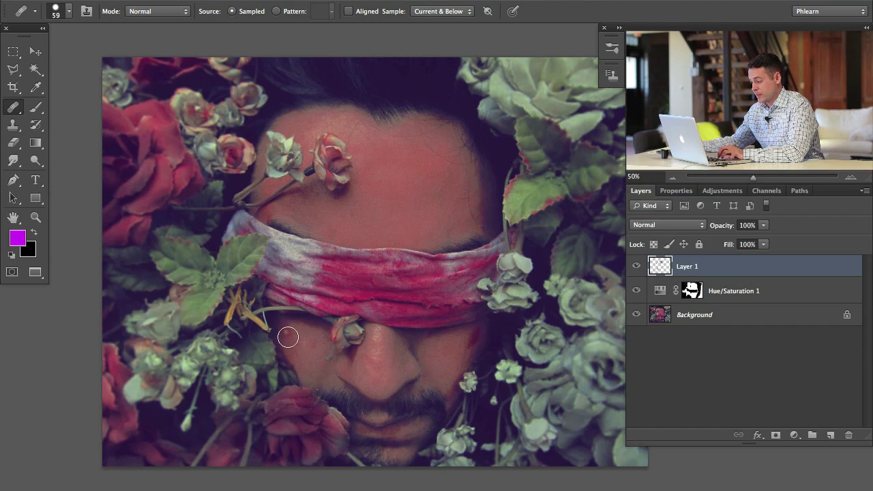
left_click_drag(477, 326, 463, 362)
left_click(403, 176, "alt")
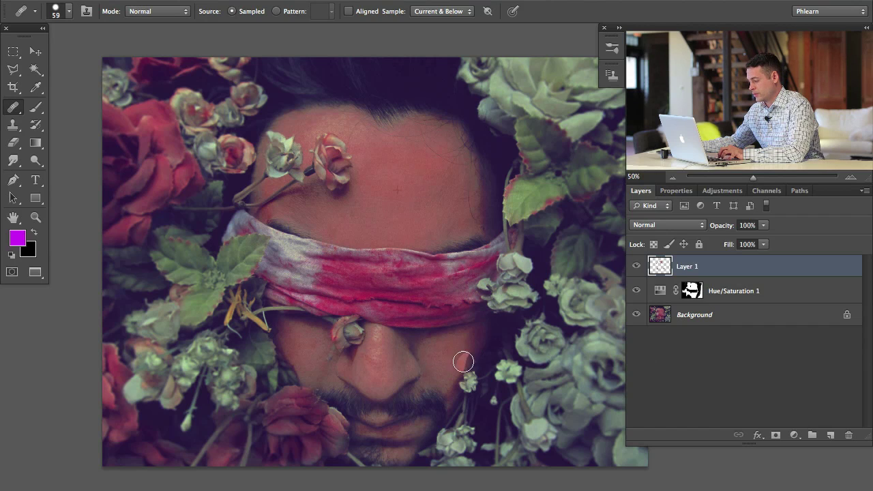
left_click(369, 361)
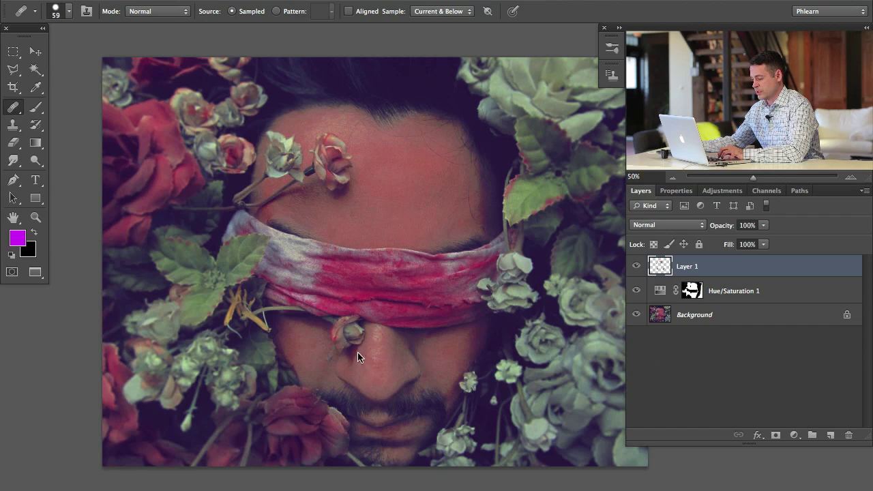
left_click(364, 358)
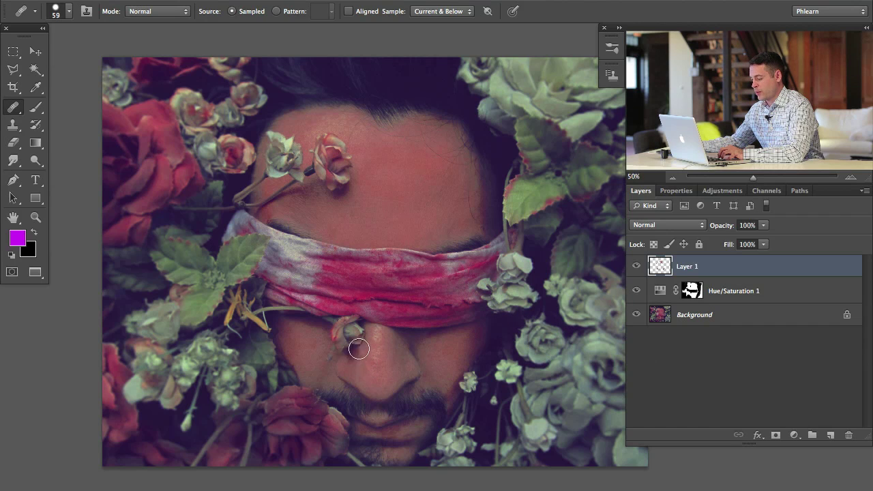
- Toggle the healing and Hue/Saturation layers to compare, leaving both visible
left_click(639, 269)
left_click(640, 271)
left_click(639, 271)
left_click(640, 273)
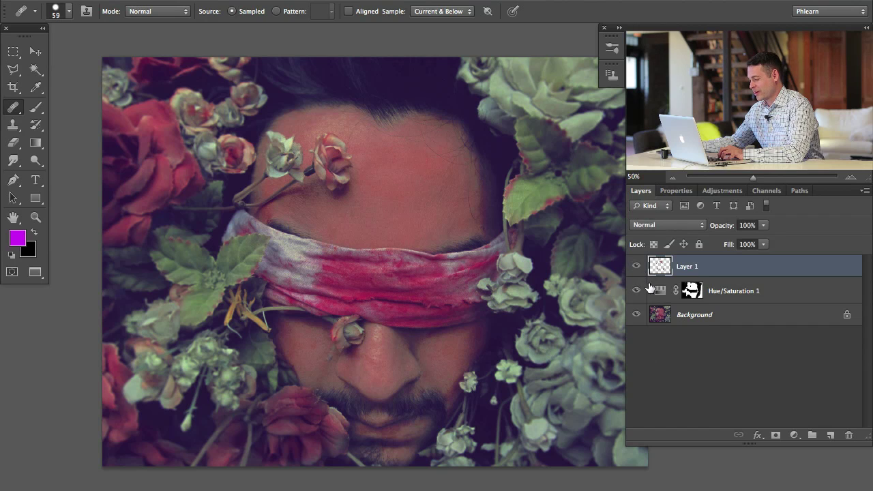
left_click(637, 273)
left_click(640, 273)
left_click(638, 302)
left_click(637, 292)
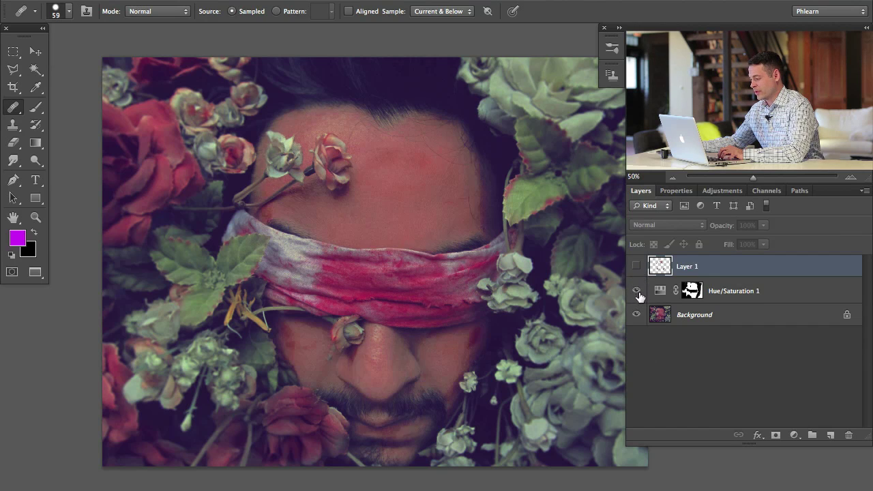
left_click(638, 268)
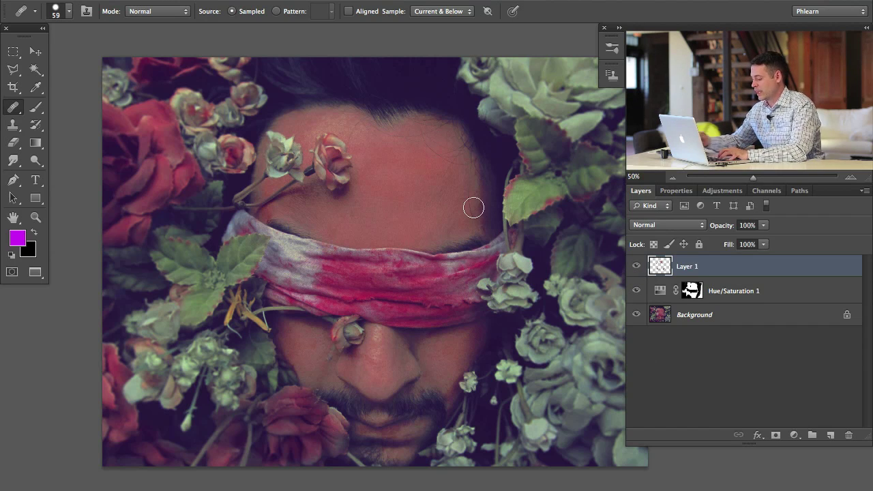
- Add a new Layer 2 with white as the paint colour, undoing a stray healing stroke
key("ctrl+shift+alt+n")
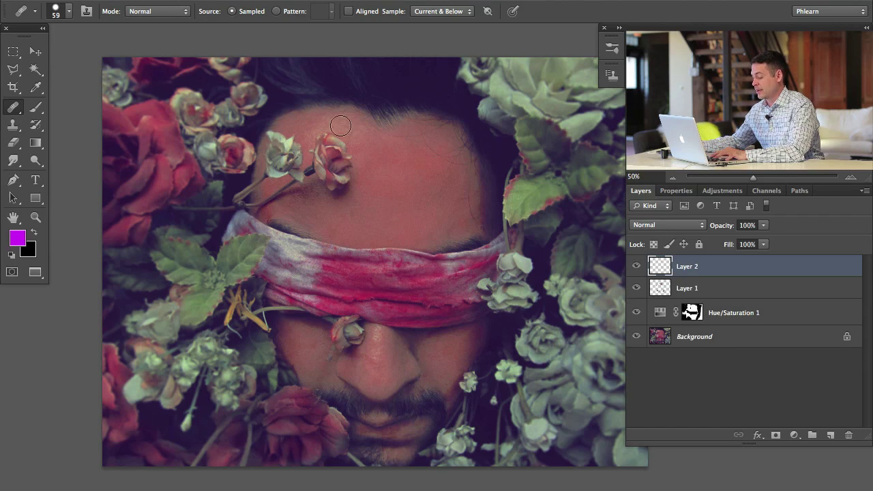
key("d")
key("x")
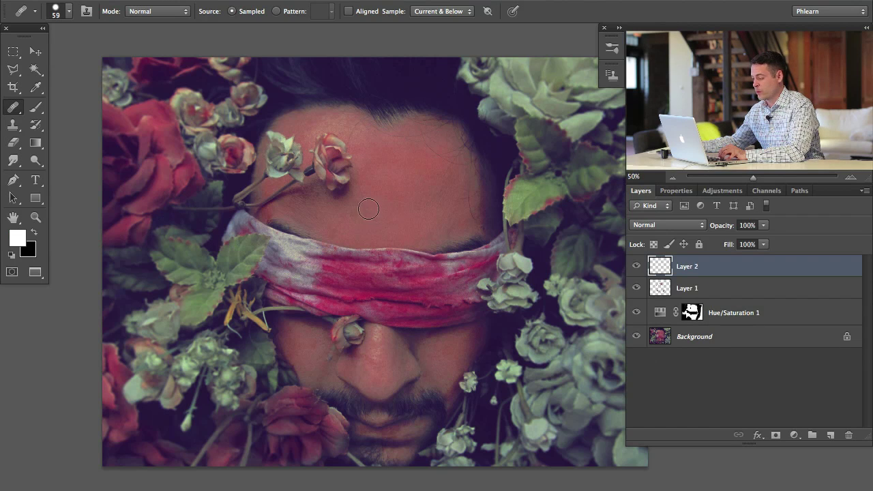
left_click_drag(369, 209, 409, 208)
mouse_move(328, 170)
left_mouse_down()
mouse_move(290, 194)
mouse_move(355, 127)
left_mouse_up()
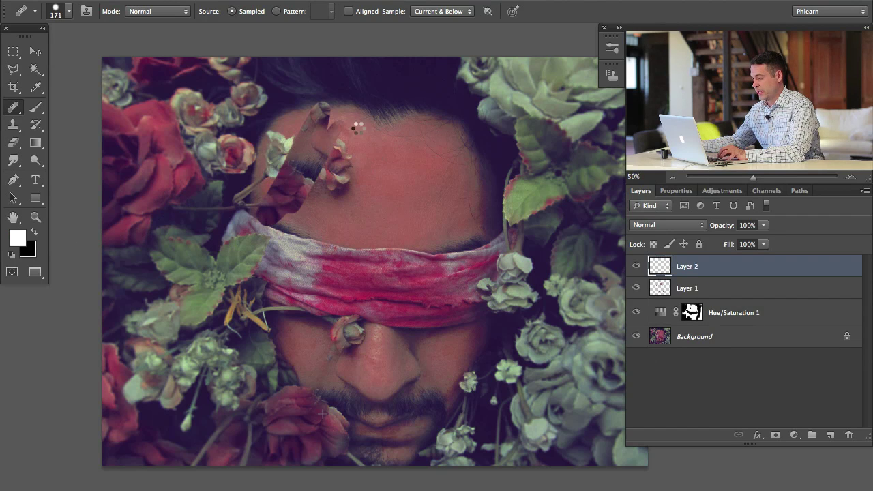
key("ctrl+alt+z")
key("ctrl+alt+z")
- Paint soft white with a 352 px brush over the forehead, lower face and chin
key("b")
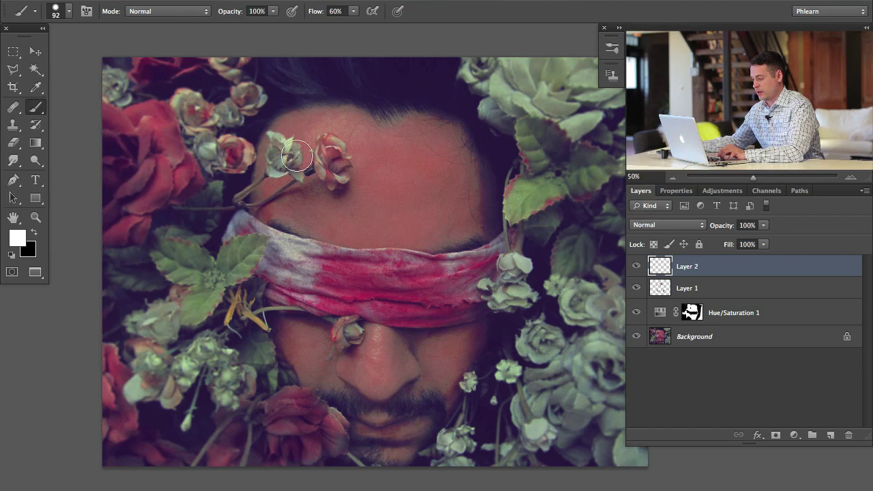
left_click_drag(346, 202, 387, 201)
left_click_drag(324, 119, 332, 195)
mouse_move(389, 119)
left_mouse_down()
mouse_move(351, 215)
mouse_move(397, 217)
left_mouse_up()
mouse_move(371, 136)
left_mouse_down()
mouse_move(380, 211)
mouse_move(444, 165)
mouse_move(302, 205)
mouse_move(286, 164)
left_mouse_up()
mouse_move(375, 384)
left_mouse_down()
mouse_move(410, 331)
mouse_move(451, 382)
left_mouse_up()
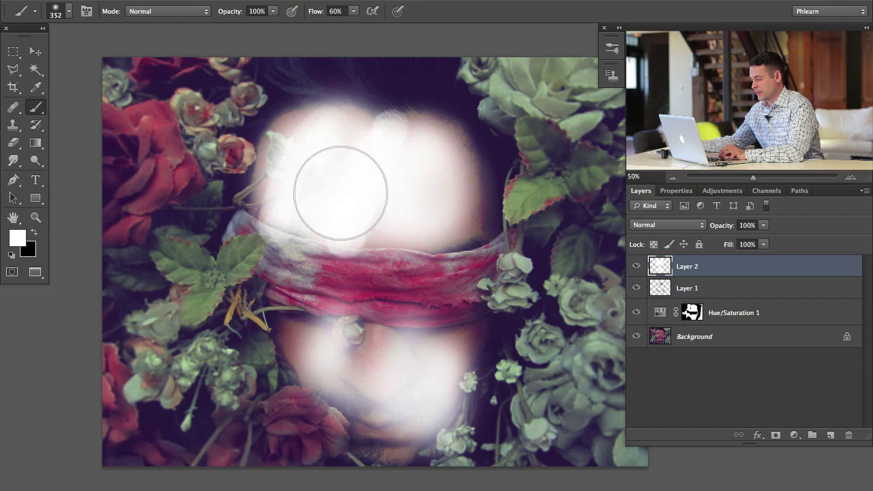
mouse_move(341, 193)
left_mouse_down()
mouse_move(374, 148)
mouse_move(261, 159)
mouse_move(358, 215)
mouse_move(420, 146)
mouse_move(368, 158)
mouse_move(429, 237)
mouse_move(389, 140)
left_mouse_up()
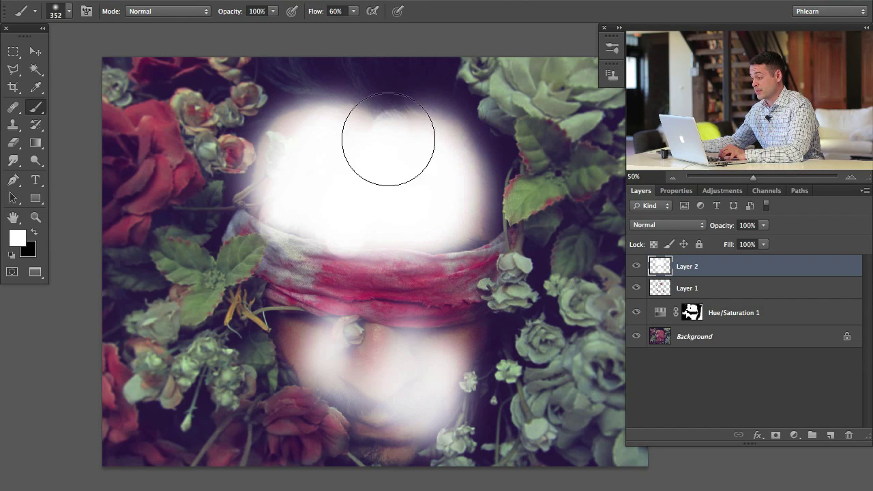
mouse_move(355, 350)
left_mouse_down()
mouse_move(303, 329)
mouse_move(317, 350)
mouse_move(458, 331)
mouse_move(370, 415)
mouse_move(392, 434)
mouse_move(362, 321)
mouse_move(436, 292)
left_mouse_up()
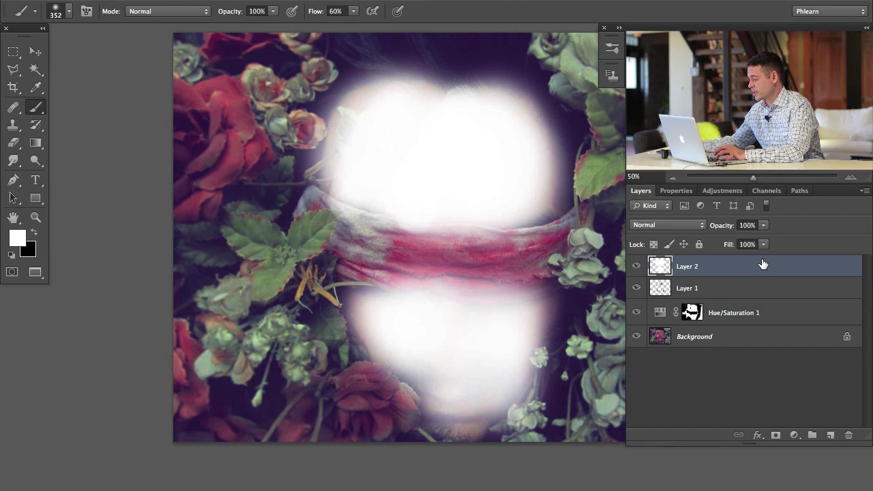
- In Layer 2's Blending Options, split the Underlying Layer shadow slider at 109
double_click(770, 271)
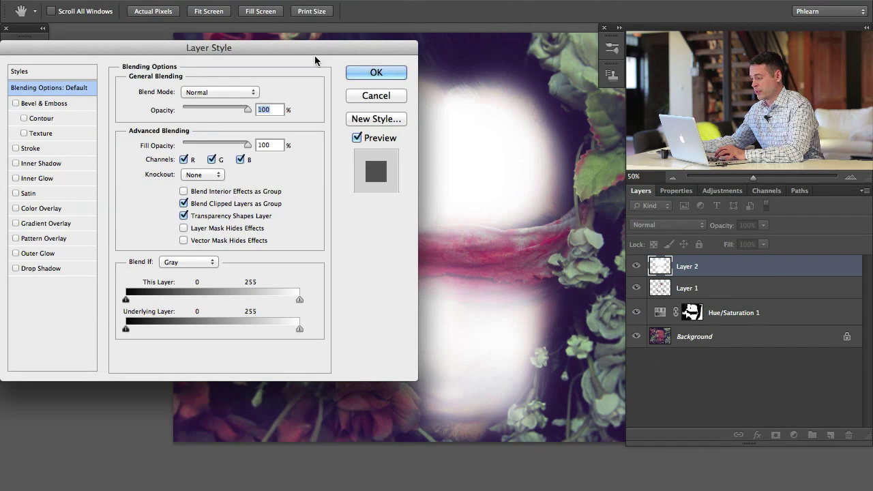
left_click_drag(323, 39, 231, 32)
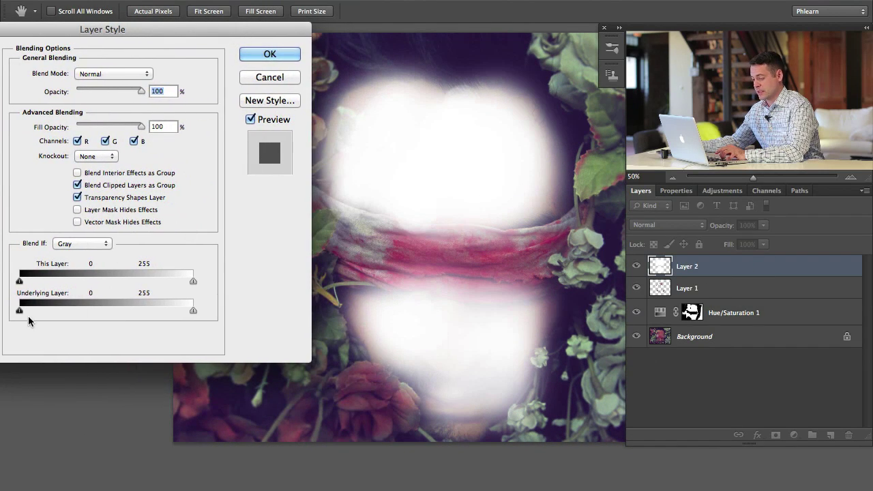
left_click_drag(20, 311, 182, 320)
left_click_drag(19, 311, 95, 316)
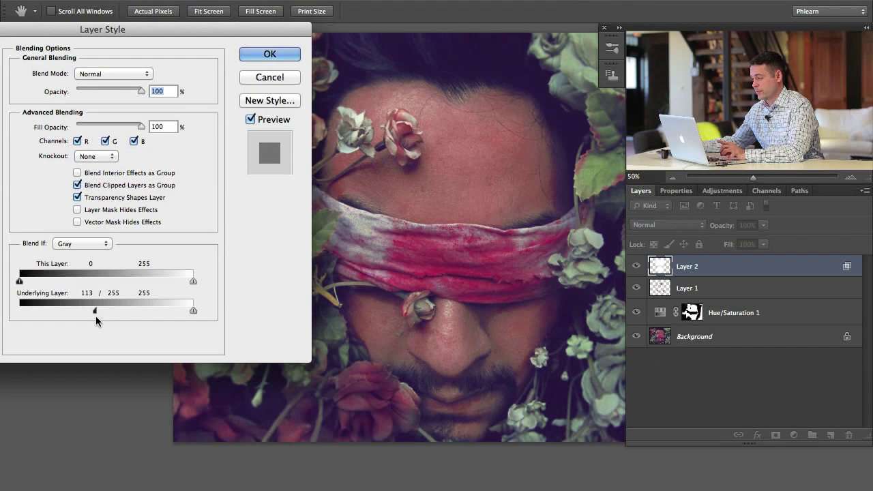
- Commit the Layer 2 blend settings and toggle the highlight layer off and on to compare
left_click(269, 54)
scroll(476, 231, "right", 5)
left_click(637, 270)
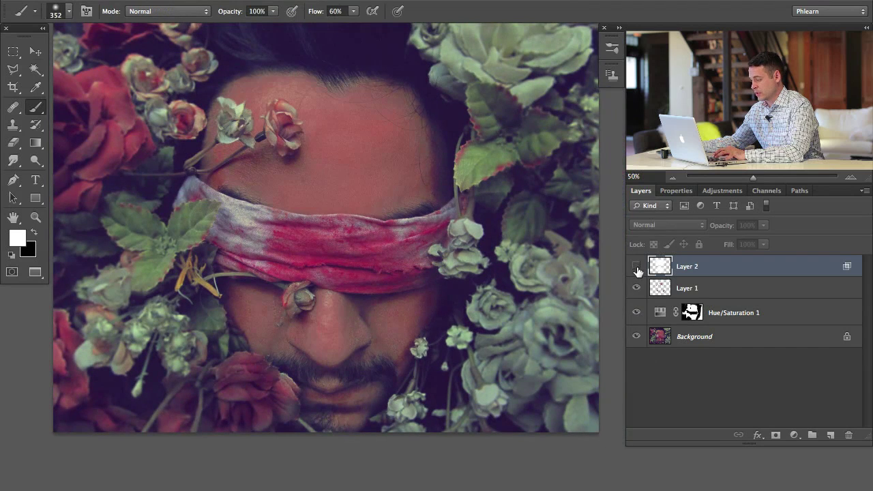
left_click(637, 270)
- Hide Layer 2, Layer 1 and Hue/Saturation 1 to see the original, then show all three again
left_click(637, 273)
left_click(641, 286)
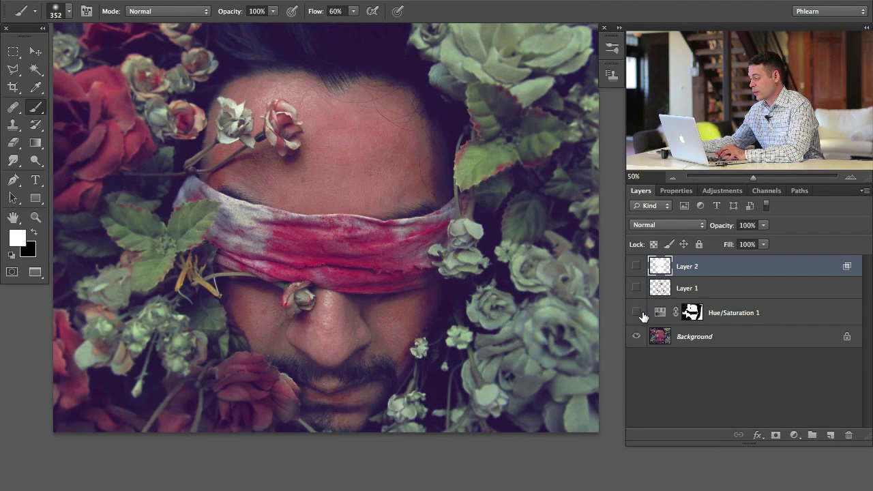
left_click(644, 313)
left_click(639, 313)
left_click(636, 266)
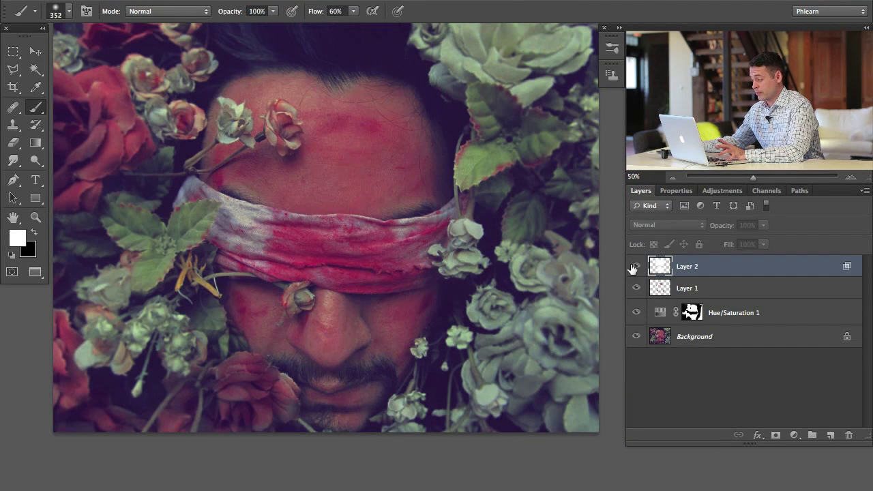
left_click(636, 288)
- Toggle Layer 2 once more to compare the soft highlights, leaving it visible
scroll(421, 296, "left", 3)
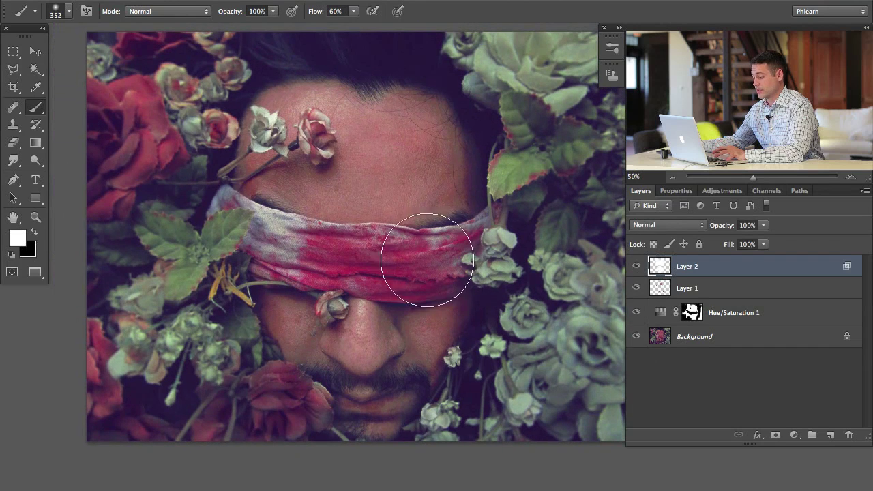
left_click(637, 267)
left_click(637, 267)
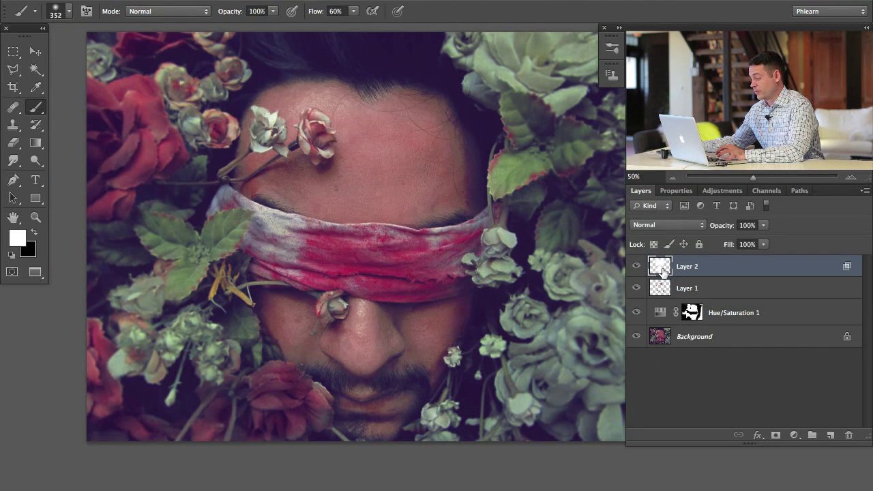
left_click(639, 266)
left_click(638, 272)
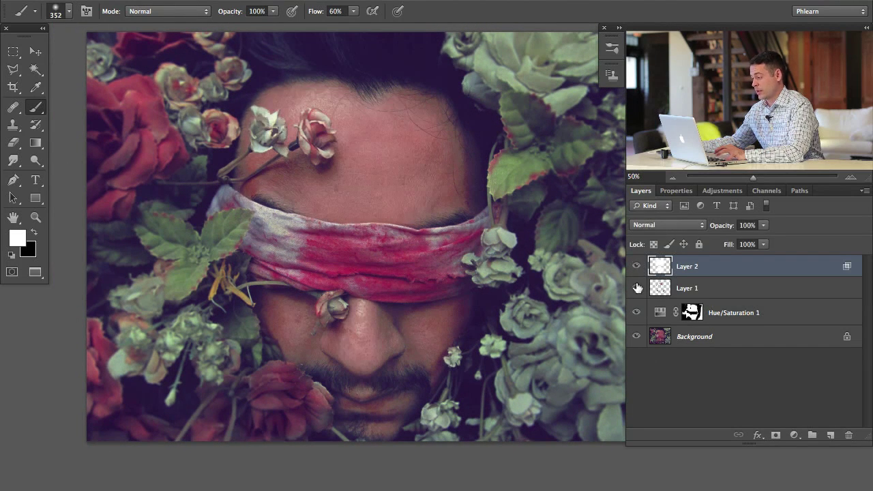
scroll(444, 312, "left", 2)
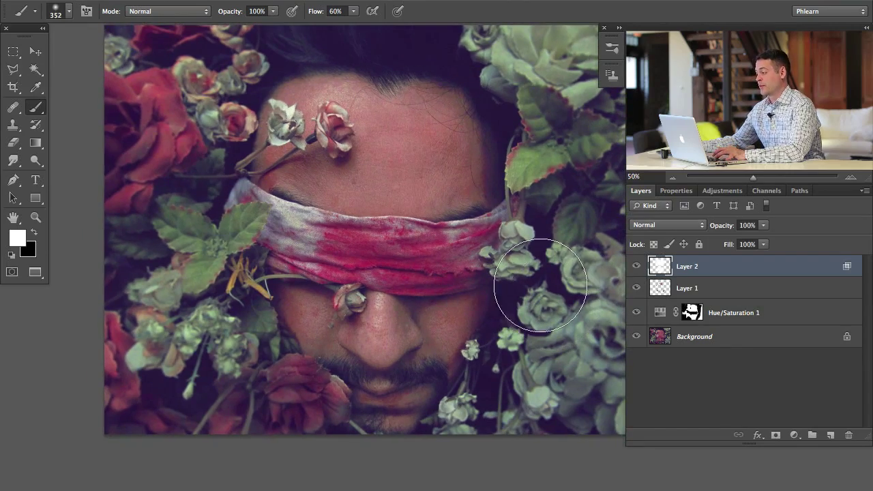